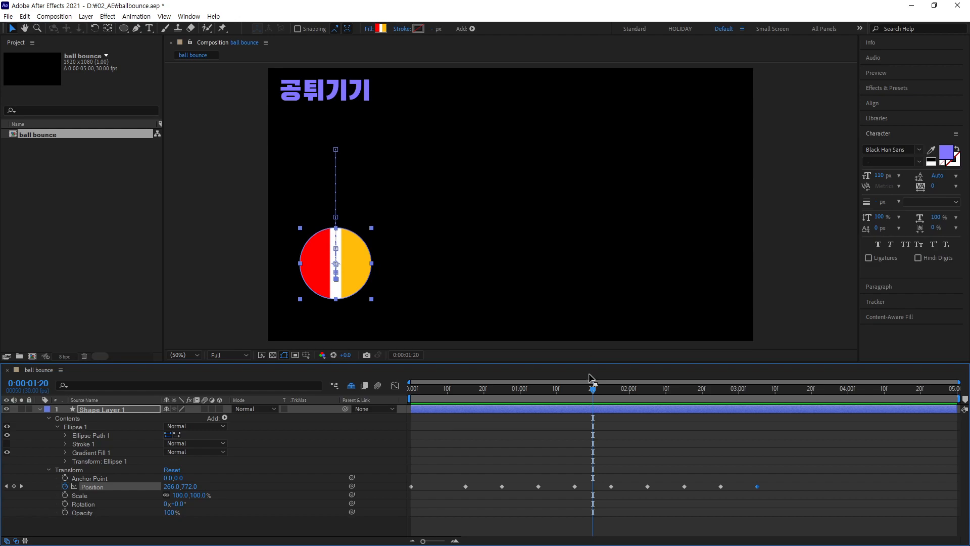
pyautogui.moveTo(458, 164)
pyautogui.mouseDown()
pyautogui.moveTo(530, 151)
pyautogui.moveTo(535, 192)
pyautogui.mouseUp()
pyautogui.moveTo(580, 147)
pyautogui.mouseDown()
pyautogui.moveTo(618, 130)
pyautogui.moveTo(619, 149)
pyautogui.moveTo(643, 119)
pyautogui.moveTo(643, 135)
pyautogui.moveTo(667, 143)
pyautogui.mouseUp()
pyautogui.moveTo(467, 214); pyautogui.dragTo(712, 151)
pyautogui.moveTo(475, 234)
pyautogui.mouseDown()
pyautogui.moveTo(543, 233)
pyautogui.moveTo(581, 251)
pyautogui.moveTo(592, 243)
pyautogui.moveTo(562, 260)
pyautogui.mouseUp()
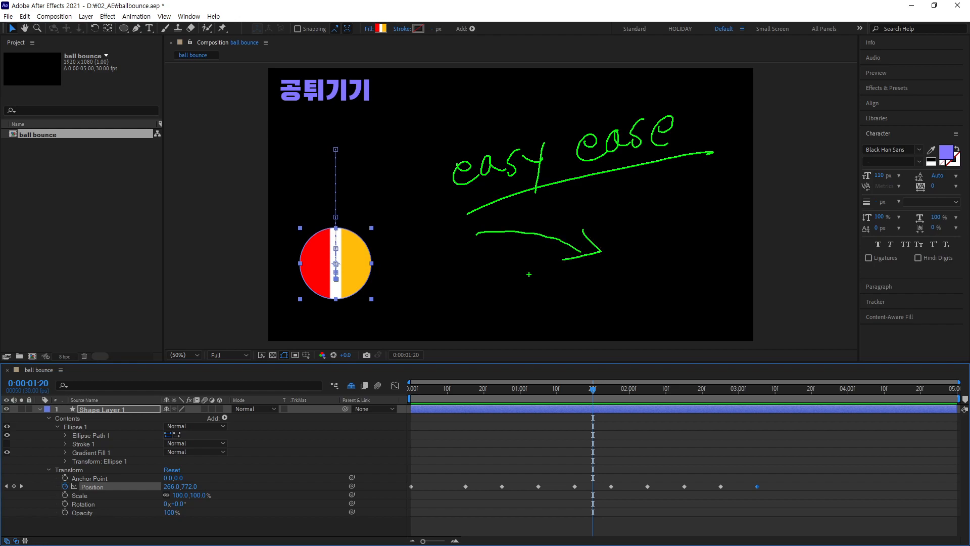
pyautogui.moveTo(620, 251)
pyautogui.mouseDown()
pyautogui.moveTo(707, 183)
pyautogui.moveTo(674, 184)
pyautogui.moveTo(699, 209)
pyautogui.mouseUp()
pyautogui.moveTo(536, 96)
pyautogui.mouseDown()
pyautogui.moveTo(561, 88)
pyautogui.moveTo(542, 123)
pyautogui.mouseUp()
pyautogui.moveTo(543, 107)
pyautogui.mouseDown()
pyautogui.moveTo(587, 91)
pyautogui.moveTo(581, 107)
pyautogui.moveTo(605, 106)
pyautogui.mouseUp()
pyautogui.moveTo(539, 130); pyautogui.dragTo(619, 111)
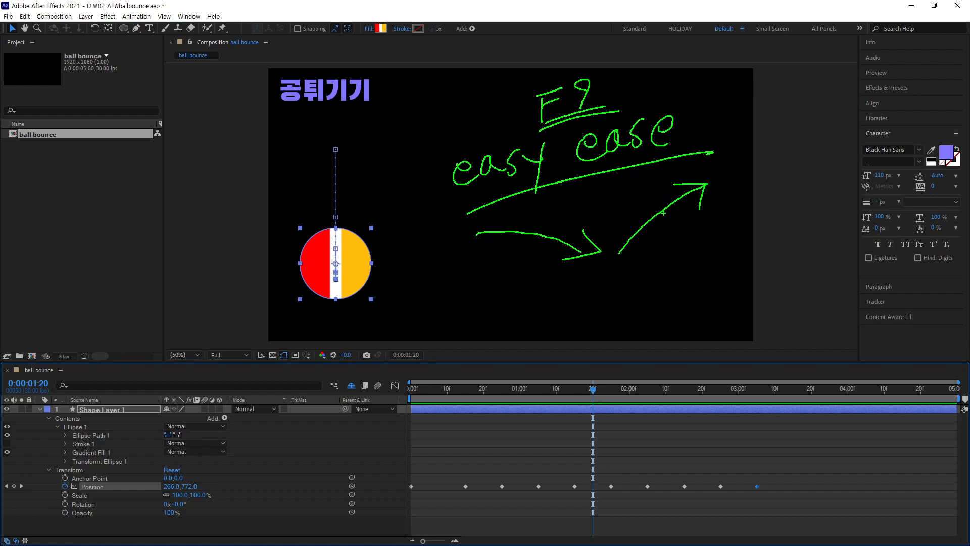
pyautogui.press('Escape')
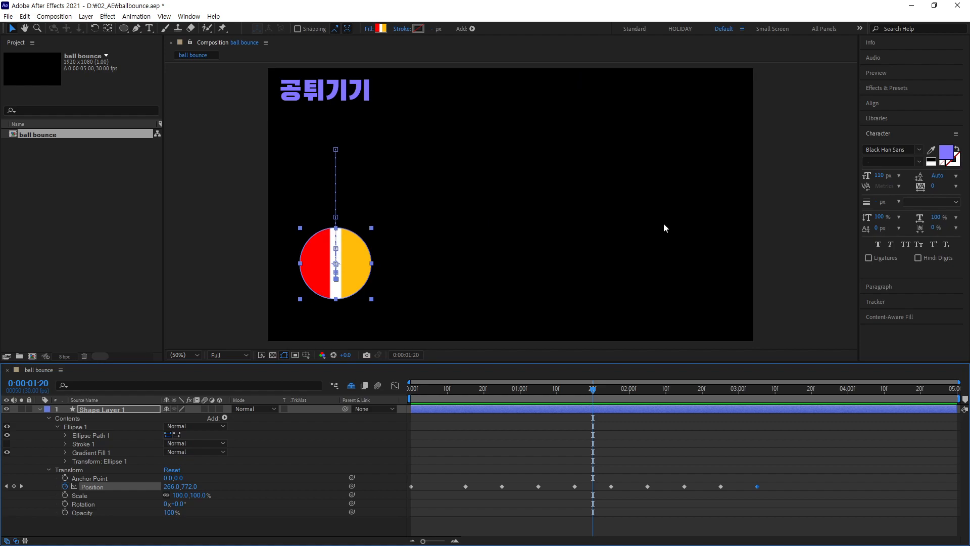
# - Scrub the bounce animation to 0:00:01:13 and display the ball's Position curves in the Graph Editor
pyautogui.moveTo(594, 392); pyautogui.dragTo(457, 395)
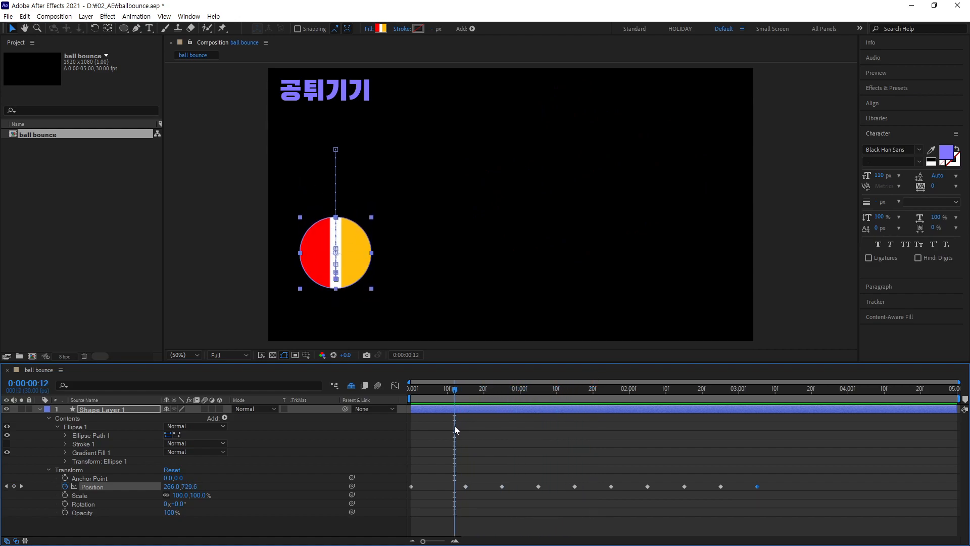
pyautogui.moveTo(455, 390); pyautogui.dragTo(567, 413)
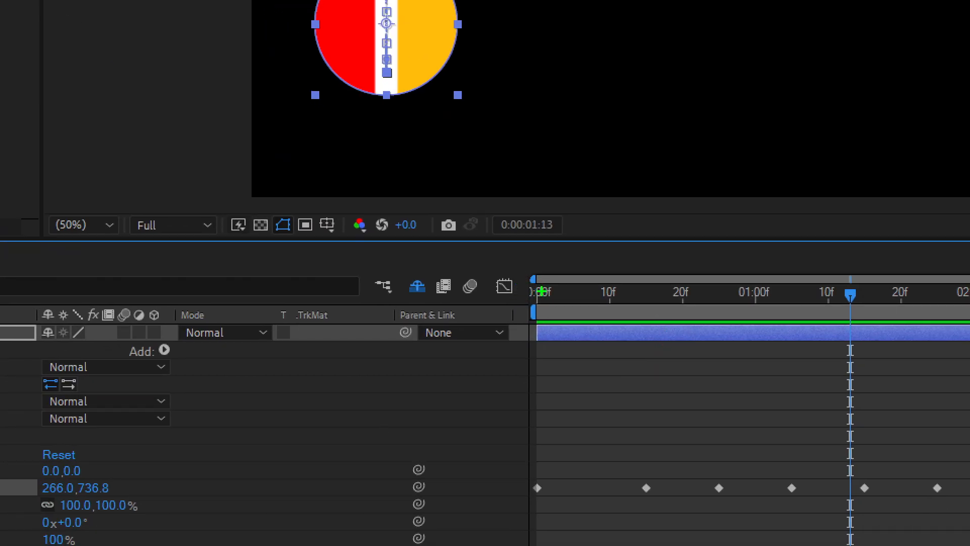
pyautogui.moveTo(518, 302)
pyautogui.mouseDown()
pyautogui.moveTo(488, 293)
pyautogui.moveTo(494, 268)
pyautogui.moveTo(518, 273)
pyautogui.moveTo(524, 296)
pyautogui.moveTo(515, 305)
pyautogui.mouseUp()
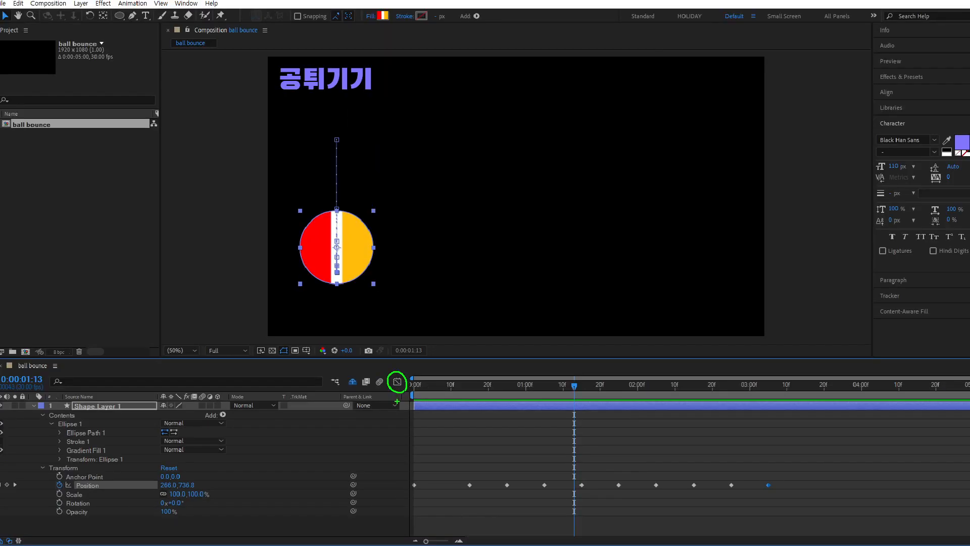
pyautogui.click(397, 382)
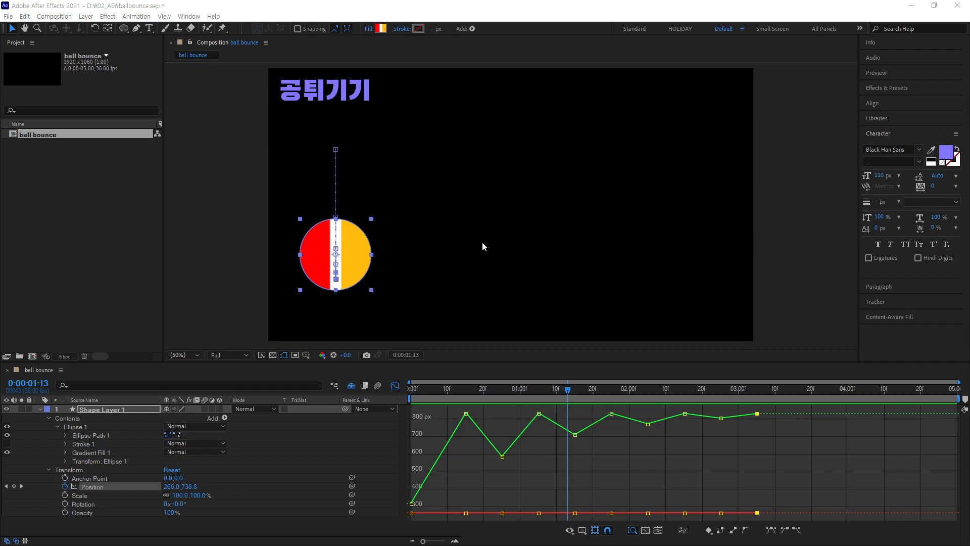
pyautogui.moveTo(431, 108)
pyautogui.mouseDown()
pyautogui.moveTo(431, 290)
pyautogui.moveTo(440, 290)
pyautogui.mouseUp()
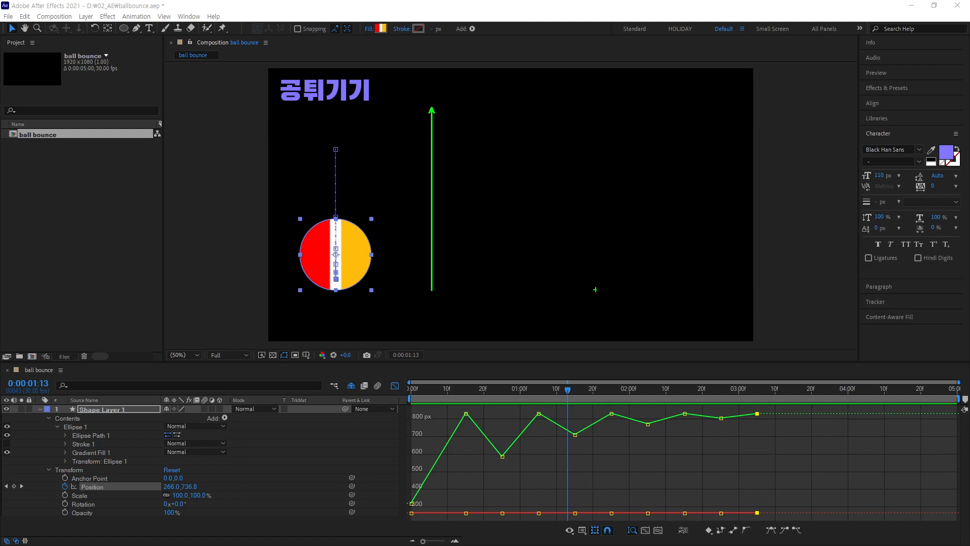
pyautogui.moveTo(682, 289); pyautogui.dragTo(420, 287)
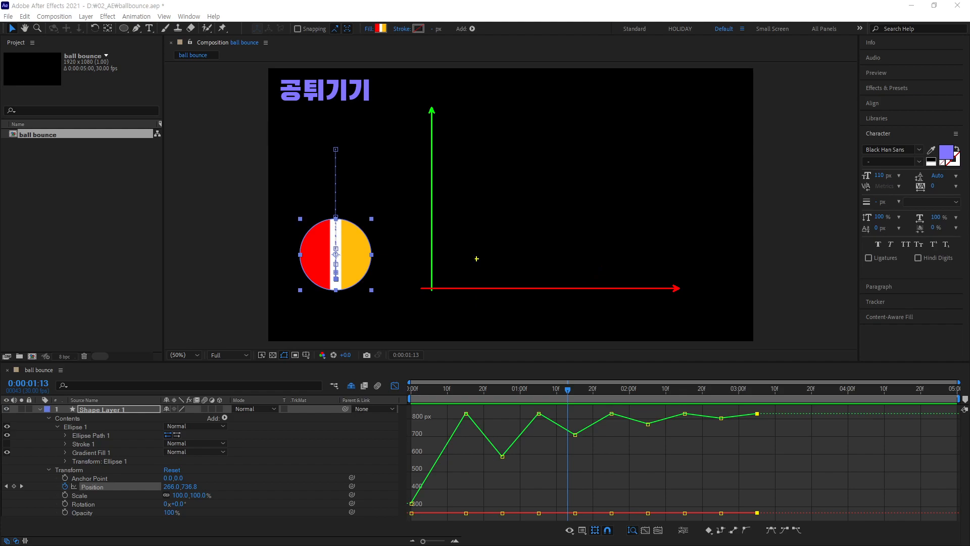
pyautogui.moveTo(435, 288); pyautogui.dragTo(654, 119)
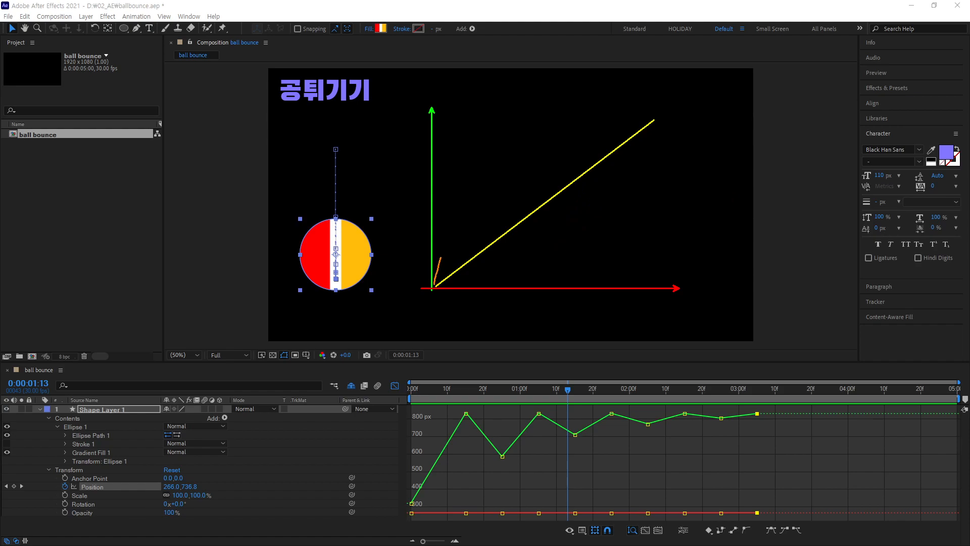
pyautogui.moveTo(445, 242)
pyautogui.mouseDown()
pyautogui.moveTo(471, 181)
pyautogui.moveTo(512, 142)
pyautogui.moveTo(562, 119)
pyautogui.moveTo(650, 110)
pyautogui.mouseUp()
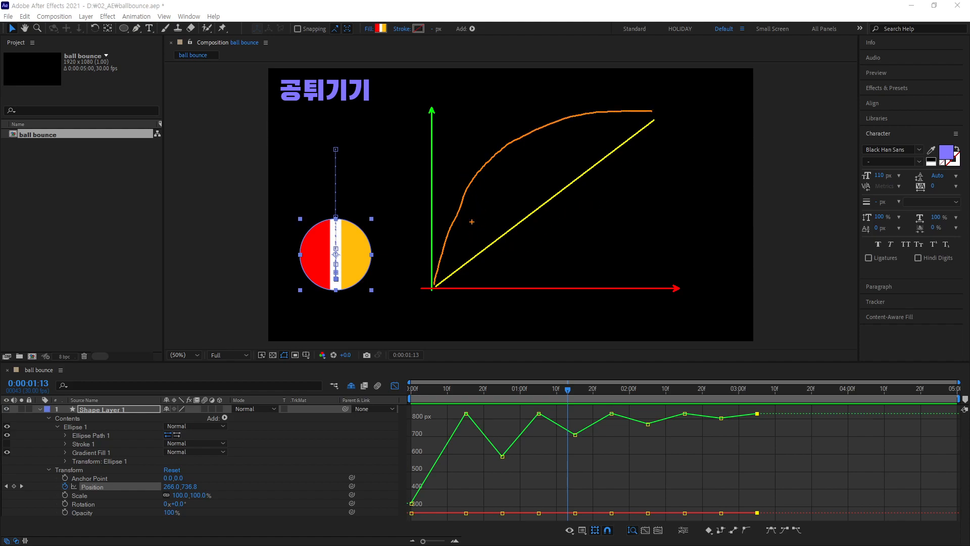
pyautogui.moveTo(441, 186); pyautogui.dragTo(461, 172)
pyautogui.moveTo(608, 82); pyautogui.dragTo(631, 95)
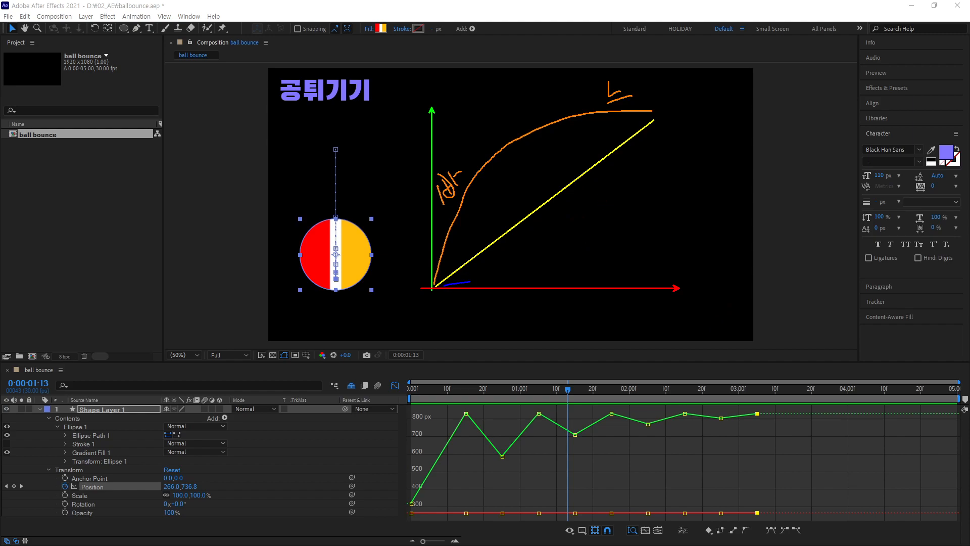
pyautogui.moveTo(491, 277)
pyautogui.mouseDown()
pyautogui.moveTo(589, 248)
pyautogui.moveTo(625, 221)
pyautogui.moveTo(668, 160)
pyautogui.moveTo(673, 108)
pyautogui.mouseUp()
pyautogui.moveTo(511, 284)
pyautogui.mouseDown()
pyautogui.moveTo(513, 308)
pyautogui.moveTo(533, 293)
pyautogui.mouseUp()
pyautogui.moveTo(518, 319); pyautogui.dragTo(541, 304)
pyautogui.moveTo(680, 176)
pyautogui.mouseDown()
pyautogui.moveTo(681, 200)
pyautogui.moveTo(692, 182)
pyautogui.mouseUp()
pyautogui.moveTo(705, 173); pyautogui.dragTo(703, 186)
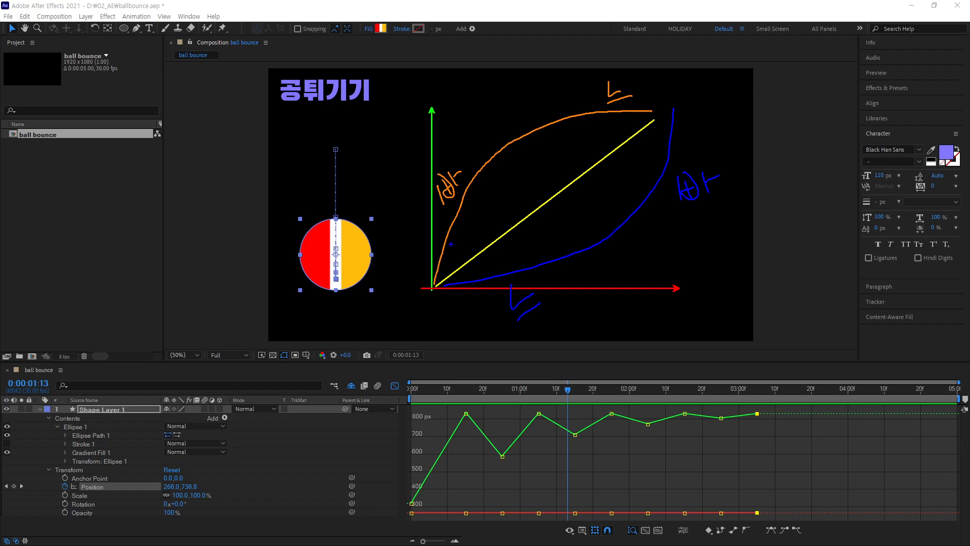
pyautogui.moveTo(470, 190); pyautogui.dragTo(490, 181)
pyautogui.moveTo(485, 271); pyautogui.dragTo(484, 278)
pyautogui.moveTo(462, 278); pyautogui.dragTo(478, 277)
pyautogui.moveTo(486, 271); pyautogui.dragTo(538, 258)
pyautogui.moveTo(461, 78)
pyautogui.mouseDown()
pyautogui.moveTo(478, 120)
pyautogui.moveTo(523, 151)
pyautogui.moveTo(576, 156)
pyautogui.mouseUp()
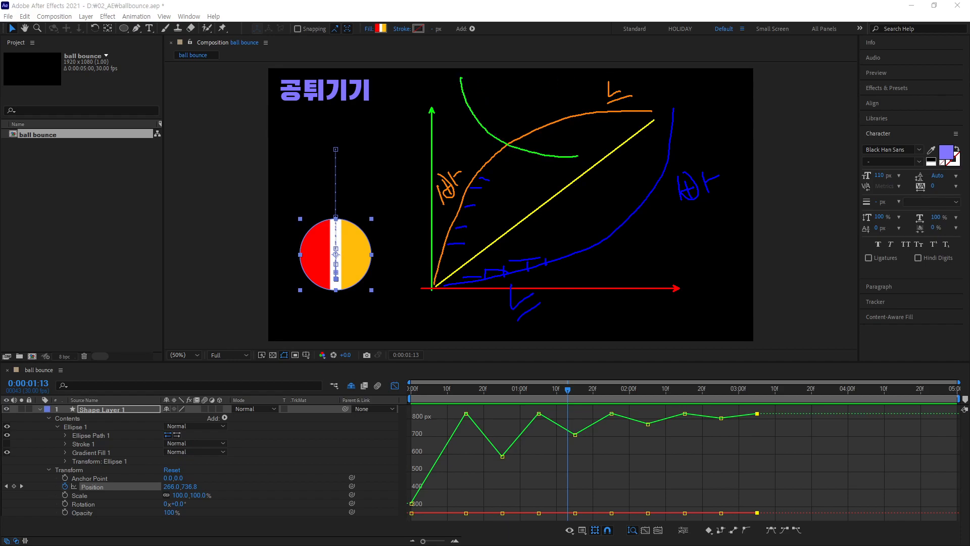
pyautogui.moveTo(499, 116)
pyautogui.mouseDown()
pyautogui.moveTo(462, 129)
pyautogui.moveTo(490, 87)
pyautogui.mouseUp()
pyautogui.moveTo(570, 154); pyautogui.dragTo(569, 144)
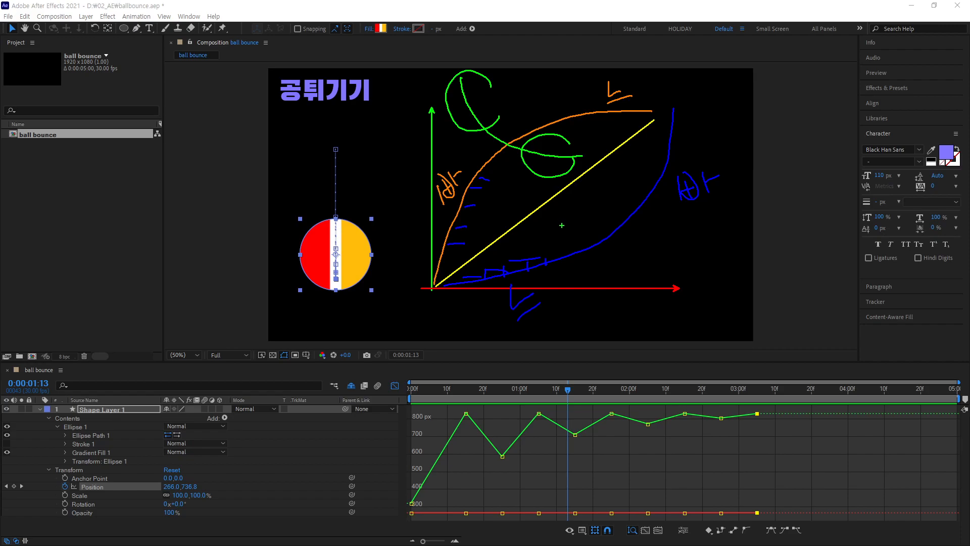
pyautogui.moveTo(558, 208)
pyautogui.mouseDown()
pyautogui.moveTo(625, 220)
pyautogui.moveTo(652, 251)
pyautogui.moveTo(657, 281)
pyautogui.mouseUp()
pyautogui.moveTo(581, 232); pyautogui.dragTo(613, 225)
pyautogui.moveTo(659, 269)
pyautogui.mouseDown()
pyautogui.moveTo(665, 249)
pyautogui.moveTo(682, 266)
pyautogui.mouseUp()
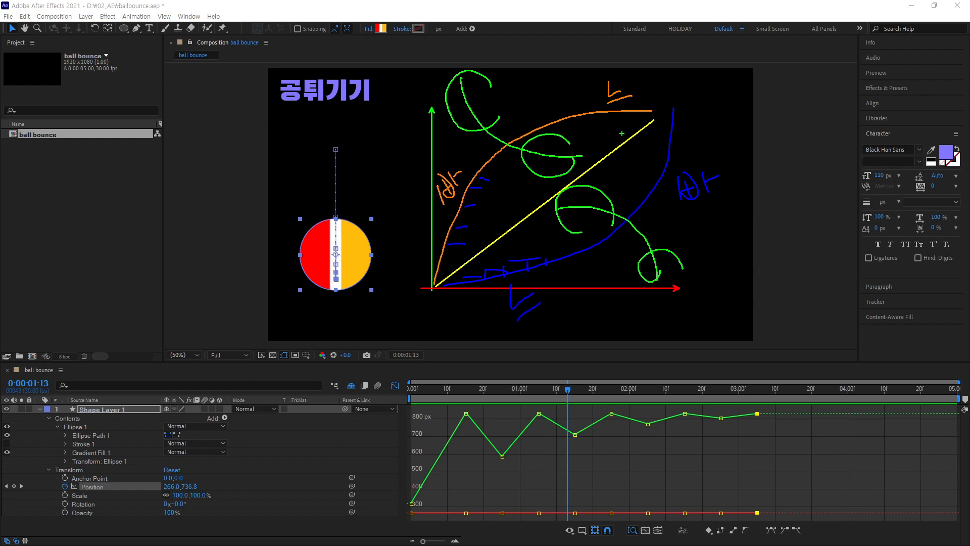
pyautogui.moveTo(773, 464)
pyautogui.mouseDown()
pyautogui.moveTo(704, 480)
pyautogui.moveTo(485, 490)
pyautogui.moveTo(437, 410)
pyautogui.moveTo(649, 361)
pyautogui.moveTo(792, 424)
pyautogui.moveTo(785, 457)
pyautogui.mouseUp()
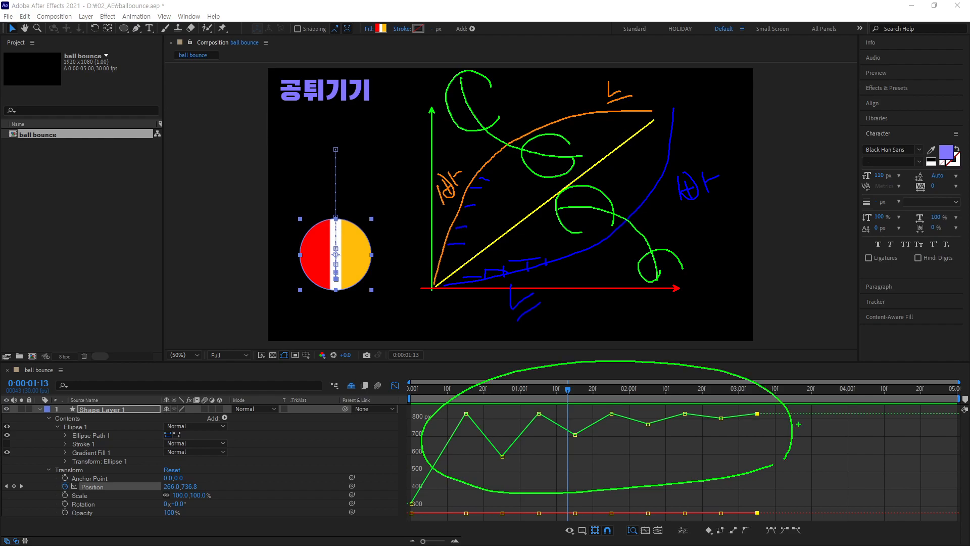
pyautogui.press('Escape')
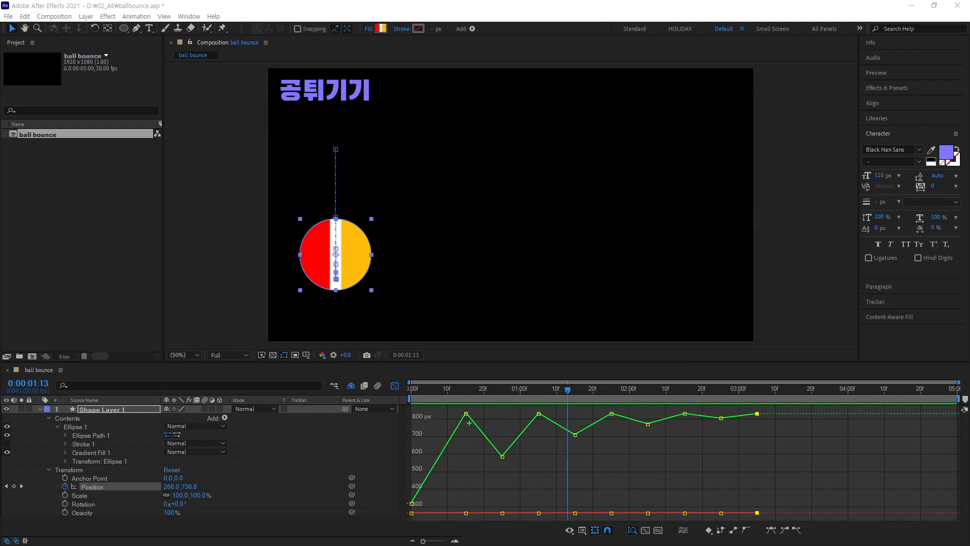
pyautogui.moveTo(528, 437); pyautogui.dragTo(542, 464)
pyautogui.moveTo(776, 510); pyautogui.dragTo(404, 508)
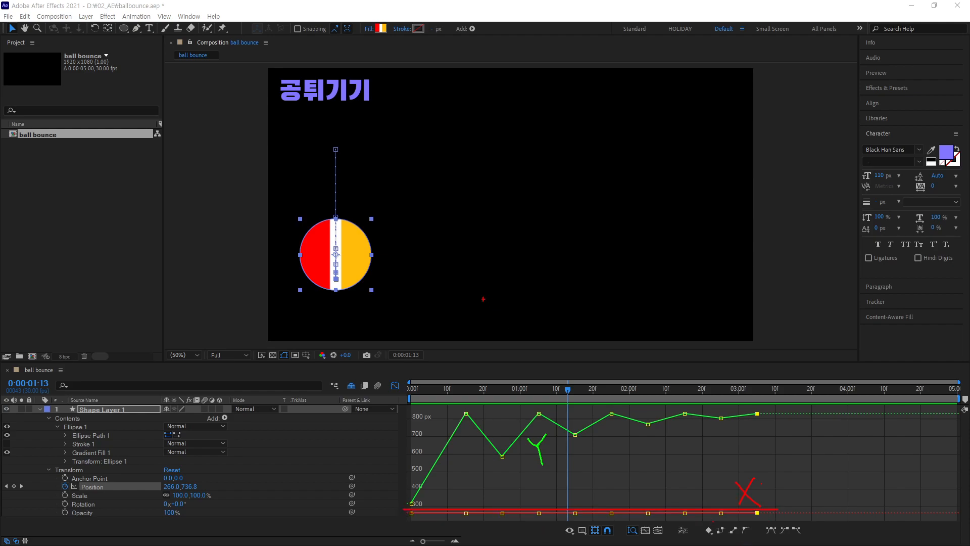
pyautogui.moveTo(524, 273); pyautogui.dragTo(625, 274)
pyautogui.moveTo(603, 306); pyautogui.dragTo(478, 306)
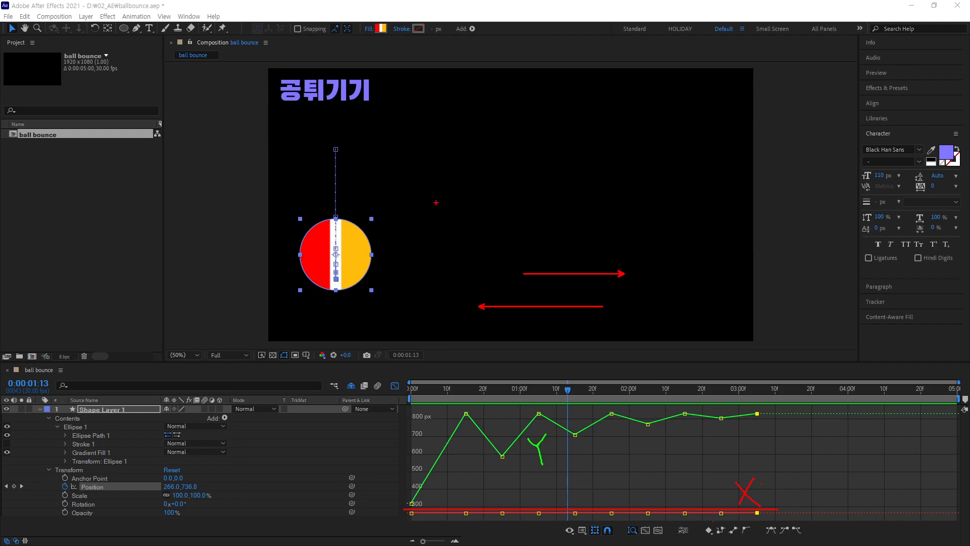
pyautogui.moveTo(442, 278); pyautogui.dragTo(442, 137)
pyautogui.moveTo(473, 181)
pyautogui.mouseDown()
pyautogui.moveTo(473, 269)
pyautogui.moveTo(500, 244)
pyautogui.moveTo(500, 161)
pyautogui.moveTo(528, 253)
pyautogui.mouseUp()
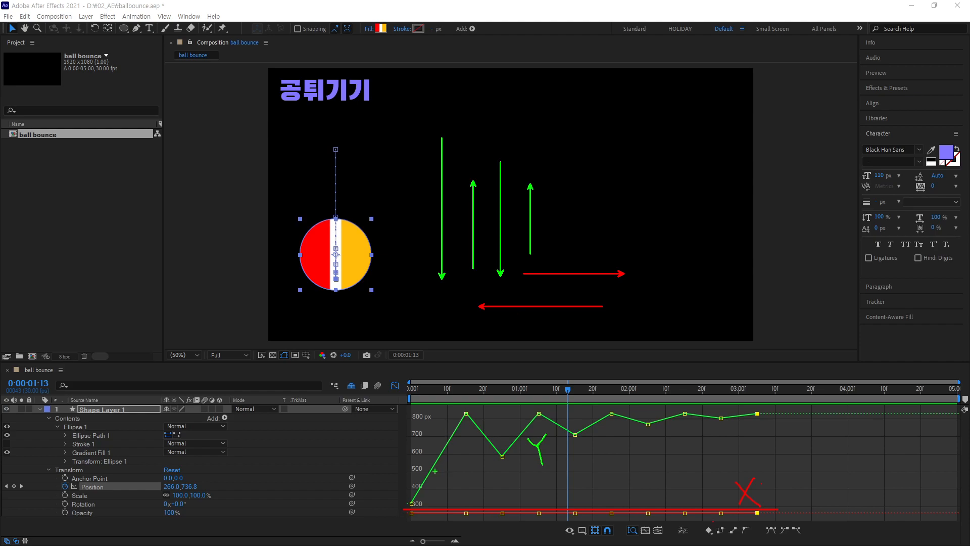
pyautogui.moveTo(209, 72); pyautogui.dragTo(235, 87)
pyautogui.moveTo(252, 61)
pyautogui.mouseDown()
pyautogui.moveTo(258, 72)
pyautogui.moveTo(253, 59)
pyautogui.mouseUp()
pyautogui.moveTo(207, 322); pyautogui.dragTo(230, 336)
pyautogui.moveTo(235, 318)
pyautogui.mouseDown()
pyautogui.moveTo(233, 337)
pyautogui.moveTo(248, 322)
pyautogui.mouseUp()
pyautogui.moveTo(271, 320); pyautogui.dragTo(285, 323)
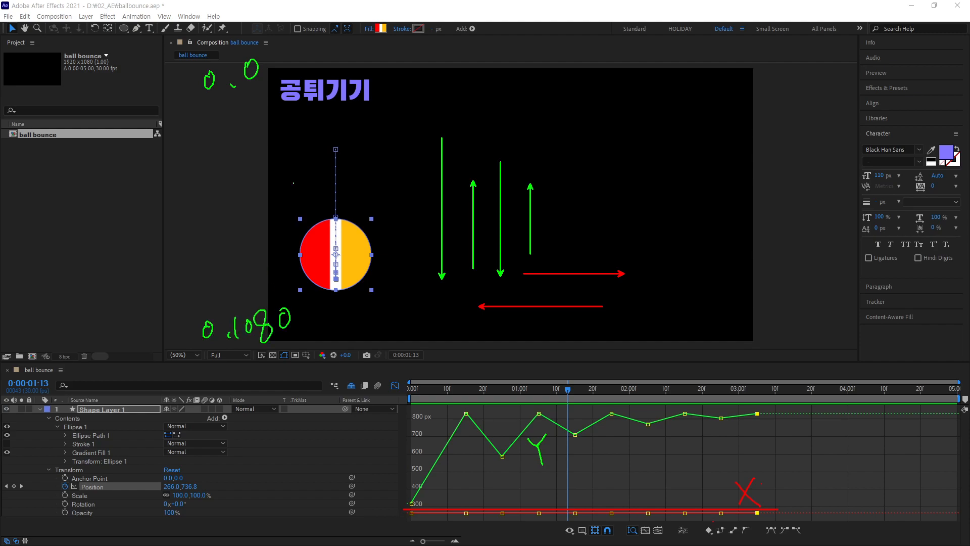
pyautogui.moveTo(281, 156); pyautogui.dragTo(280, 257)
pyautogui.moveTo(351, 209); pyautogui.dragTo(458, 99)
pyautogui.moveTo(391, 239); pyautogui.dragTo(391, 190)
pyautogui.moveTo(462, 103); pyautogui.dragTo(490, 134)
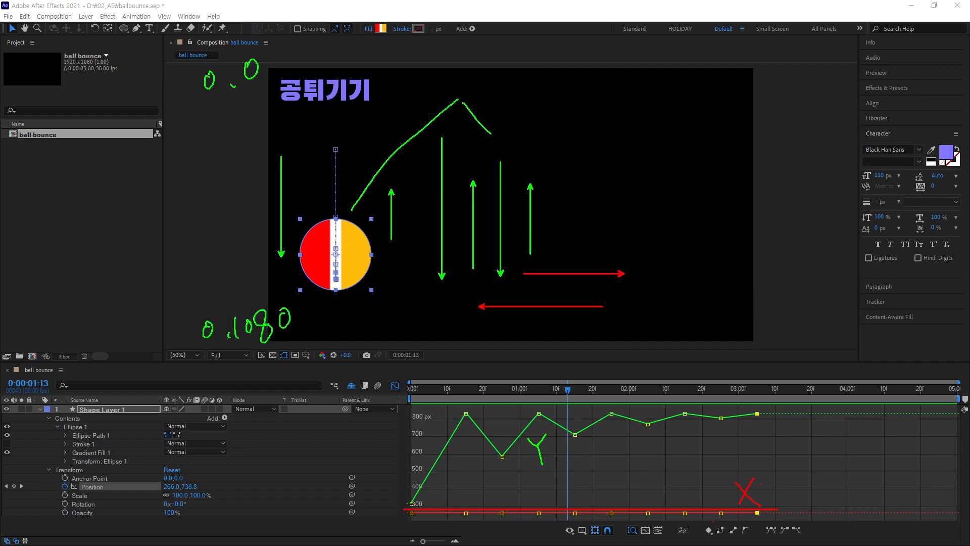
pyautogui.moveTo(435, 489)
pyautogui.mouseDown()
pyautogui.moveTo(466, 428)
pyautogui.moveTo(496, 455)
pyautogui.moveTo(539, 442)
pyautogui.moveTo(581, 448)
pyautogui.moveTo(605, 420)
pyautogui.mouseUp()
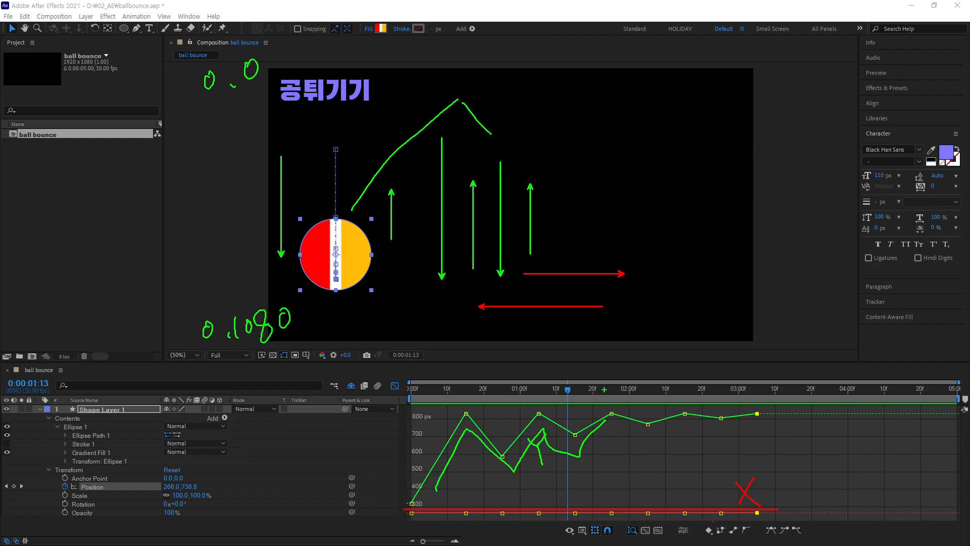
pyautogui.press('Escape')
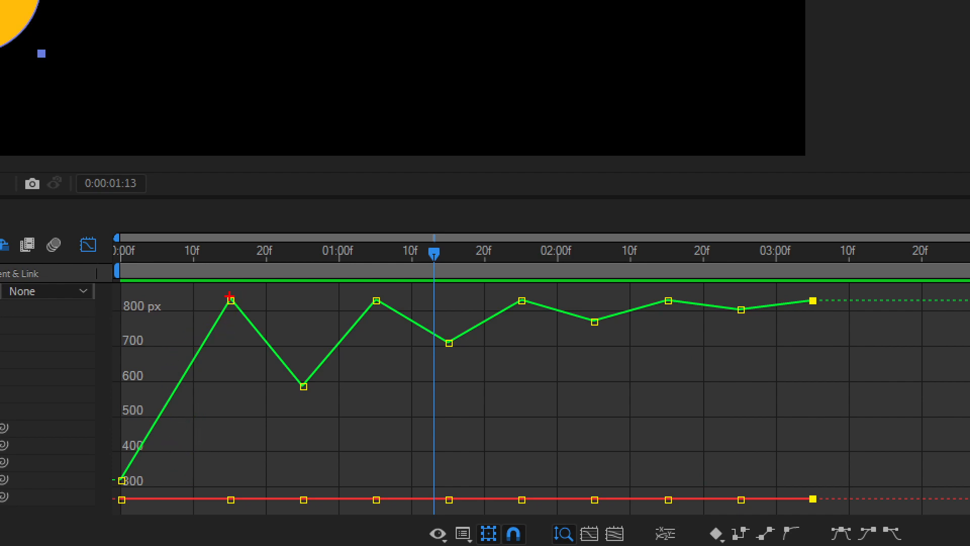
pyautogui.moveTo(121, 481)
pyautogui.mouseDown()
pyautogui.moveTo(167, 460)
pyautogui.moveTo(205, 418)
pyautogui.moveTo(228, 302)
pyautogui.mouseUp()
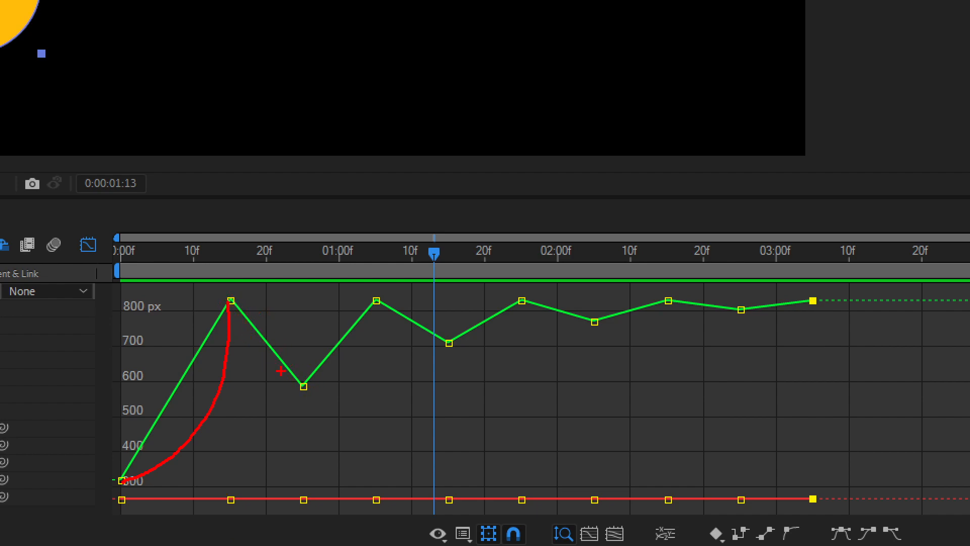
pyautogui.moveTo(229, 328)
pyautogui.mouseDown()
pyautogui.moveTo(264, 379)
pyautogui.moveTo(311, 386)
pyautogui.moveTo(340, 379)
pyautogui.moveTo(371, 343)
pyautogui.moveTo(380, 299)
pyautogui.mouseUp()
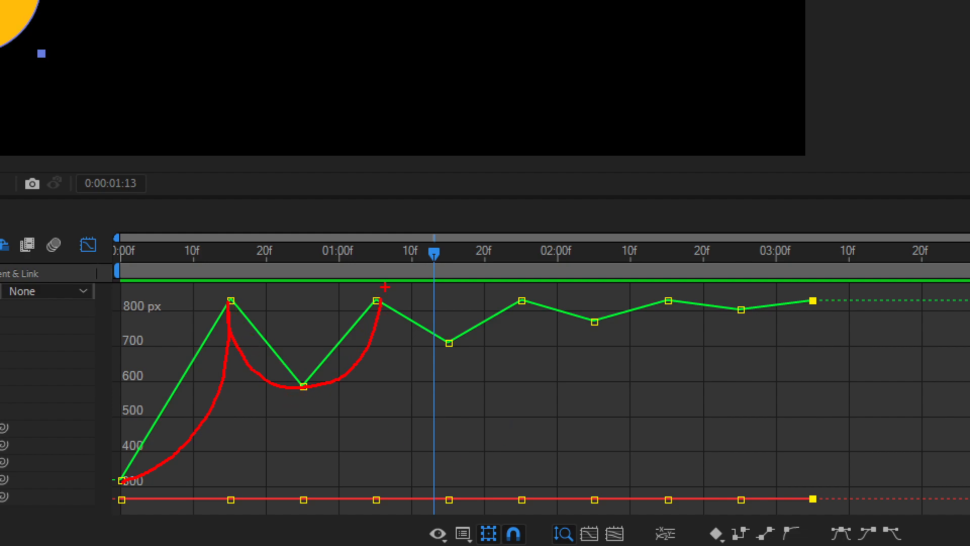
pyautogui.moveTo(378, 300)
pyautogui.mouseDown()
pyautogui.moveTo(411, 333)
pyautogui.moveTo(444, 343)
pyautogui.moveTo(489, 333)
pyautogui.moveTo(527, 296)
pyautogui.mouseUp()
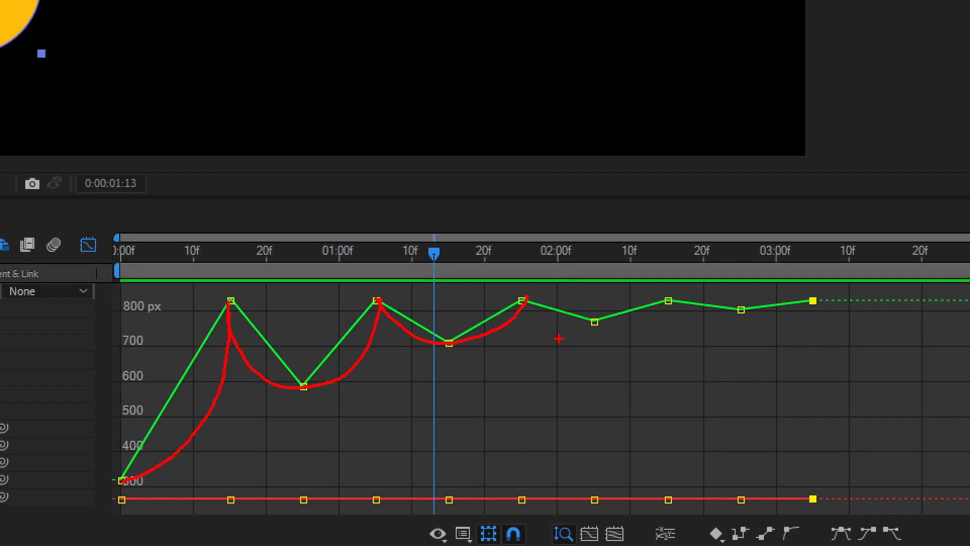
pyautogui.press('Escape')
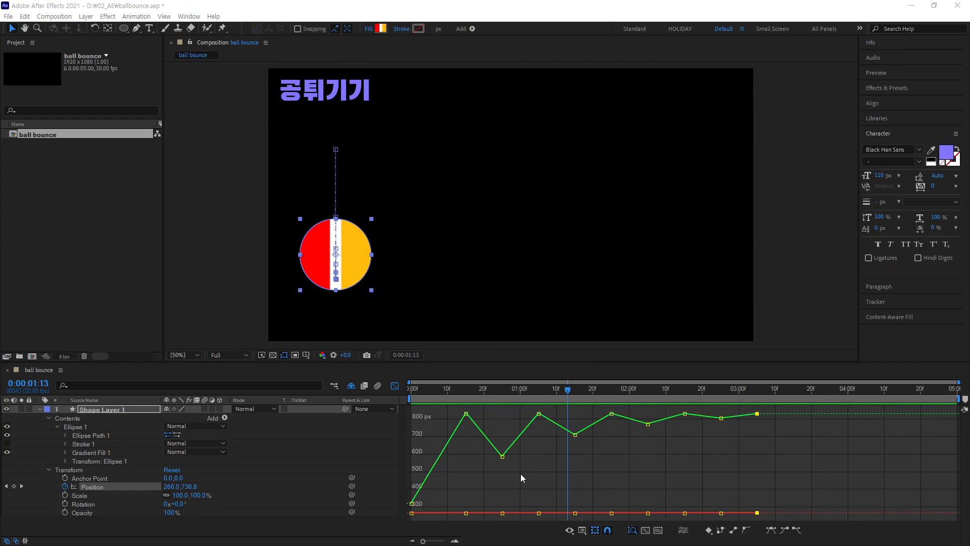
# - Select individual Position keyframes on the Y curve, ending at 2:05, to examine how the X and Y keyframes are linked
pyautogui.click(678, 437)
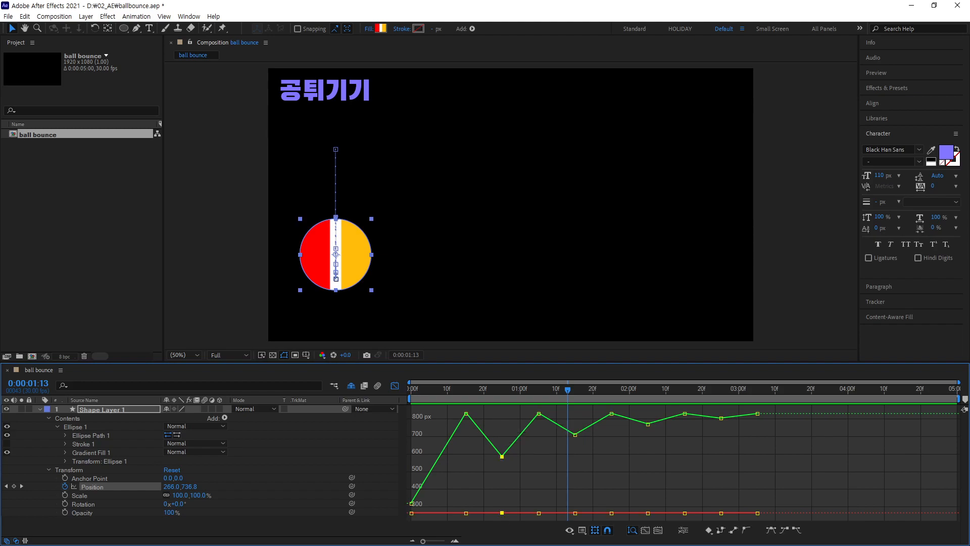
pyautogui.click(721, 418)
pyautogui.click(648, 424)
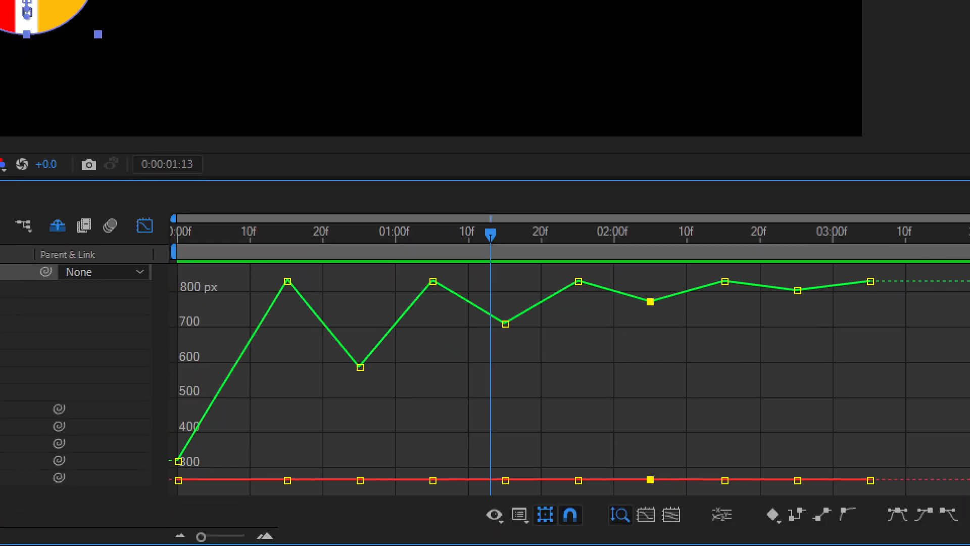
pyautogui.moveTo(449, 353); pyautogui.dragTo(441, 351)
pyautogui.moveTo(463, 505)
pyautogui.mouseDown()
pyautogui.moveTo(355, 459)
pyautogui.moveTo(472, 479)
pyautogui.mouseUp()
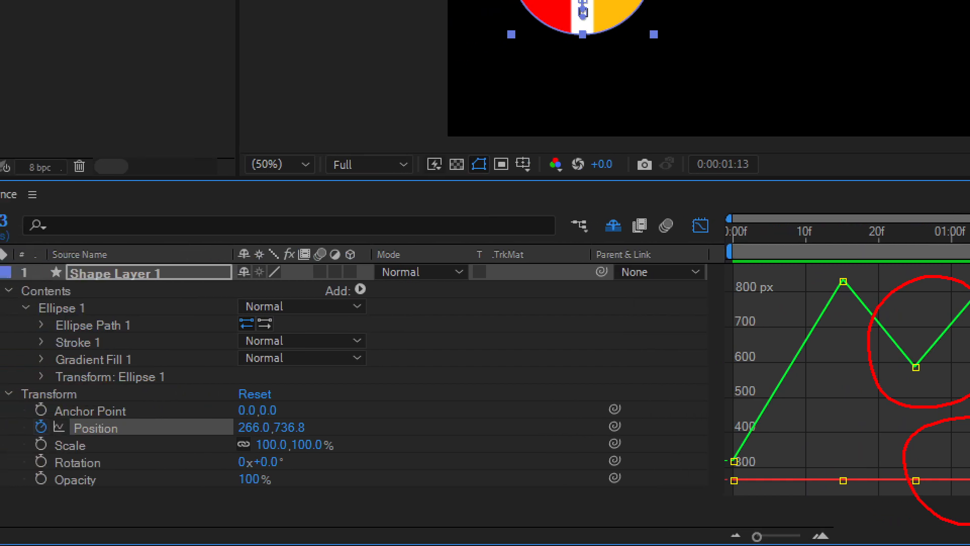
pyautogui.moveTo(141, 433)
pyautogui.mouseDown()
pyautogui.moveTo(70, 430)
pyautogui.moveTo(96, 406)
pyautogui.moveTo(156, 434)
pyautogui.mouseUp()
pyautogui.moveTo(305, 440)
pyautogui.mouseDown()
pyautogui.moveTo(288, 434)
pyautogui.moveTo(277, 408)
pyautogui.moveTo(319, 399)
pyautogui.moveTo(338, 430)
pyautogui.mouseUp()
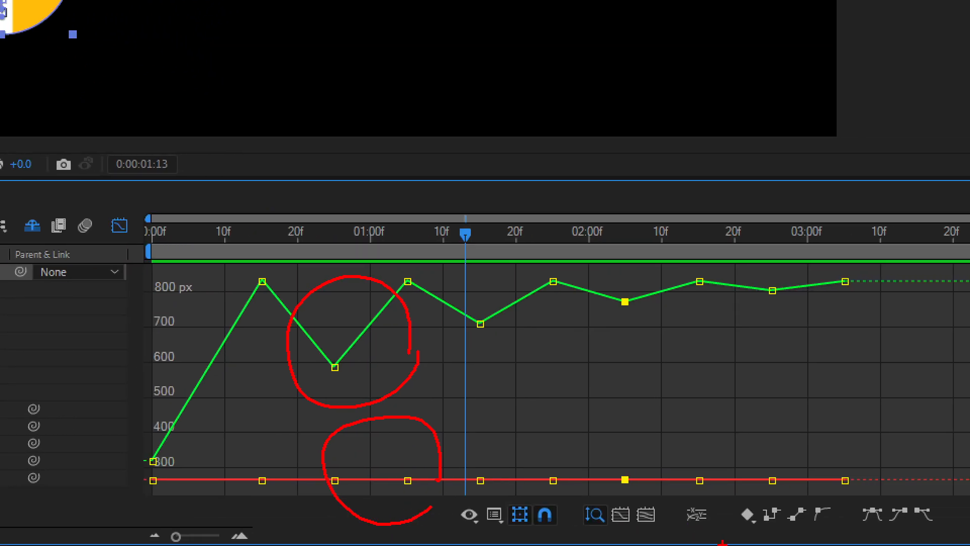
pyautogui.moveTo(723, 529)
pyautogui.mouseDown()
pyautogui.moveTo(698, 536)
pyautogui.moveTo(677, 507)
pyautogui.moveTo(716, 501)
pyautogui.moveTo(723, 529)
pyautogui.mouseUp()
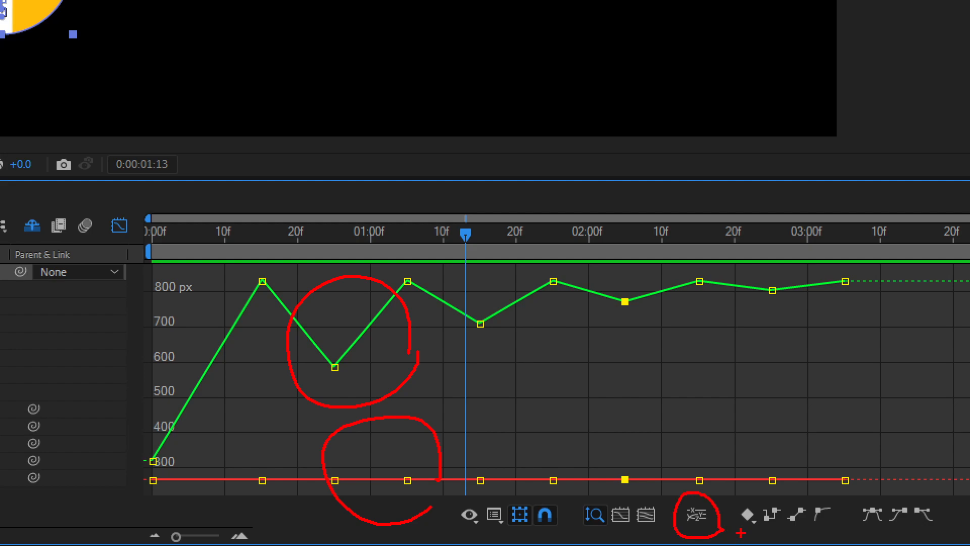
pyautogui.moveTo(738, 471); pyautogui.dragTo(720, 415)
pyautogui.press('Escape')
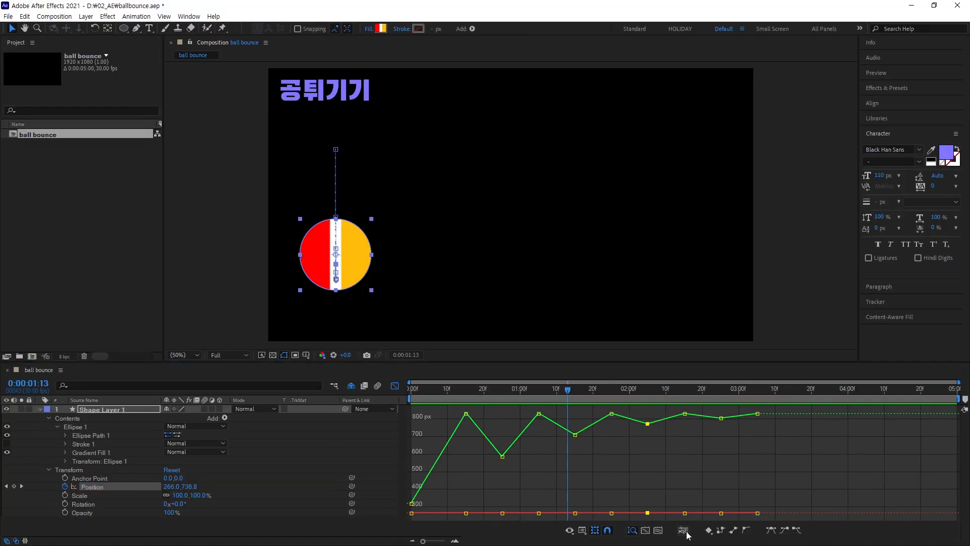
# - Separate the ball's Position dimensions into X Position and Y Position
pyautogui.click(683, 530)
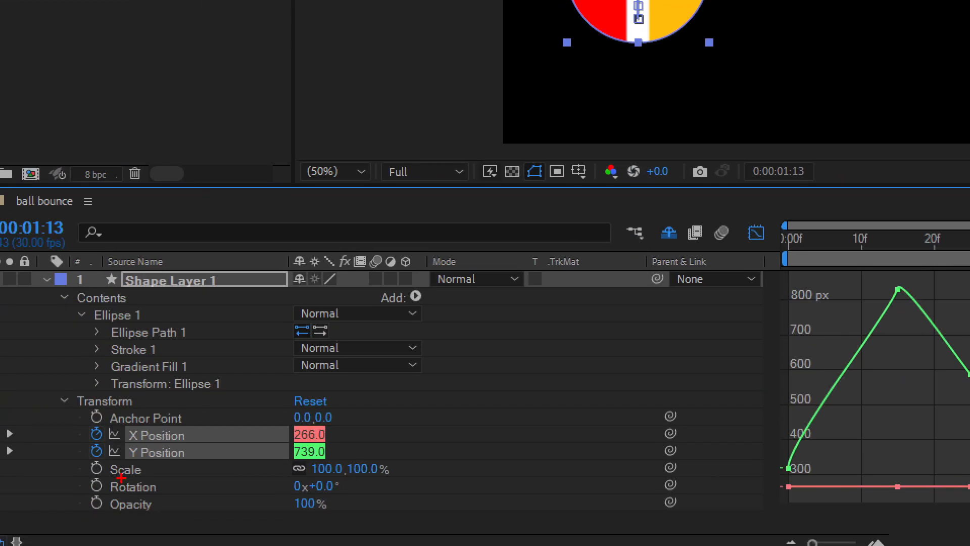
pyautogui.moveTo(115, 462)
pyautogui.mouseDown()
pyautogui.moveTo(50, 492)
pyautogui.moveTo(68, 396)
pyautogui.mouseUp()
pyautogui.moveTo(170, 392)
pyautogui.mouseDown()
pyautogui.moveTo(204, 428)
pyautogui.moveTo(213, 468)
pyautogui.mouseUp()
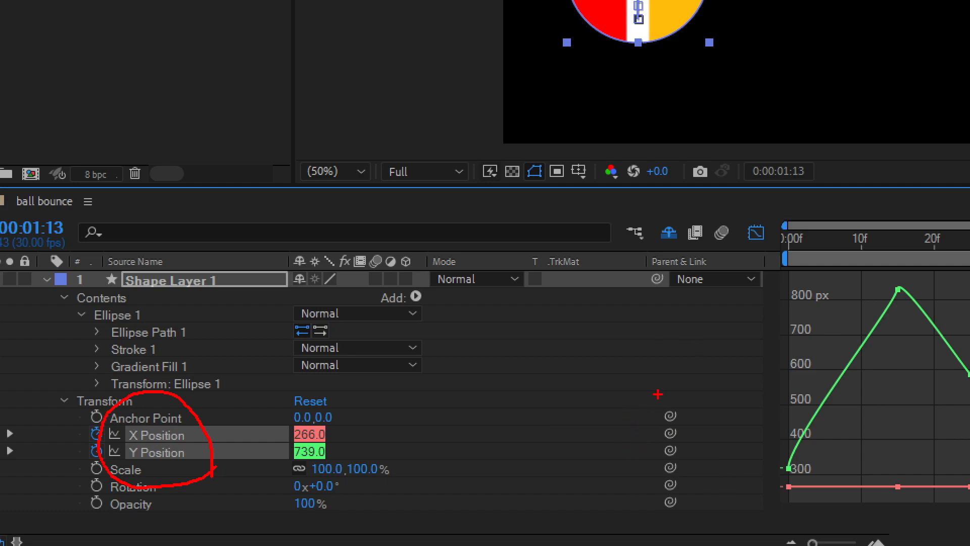
pyautogui.moveTo(269, 432)
pyautogui.mouseDown()
pyautogui.moveTo(298, 433)
pyautogui.moveTo(272, 452)
pyautogui.moveTo(307, 453)
pyautogui.mouseUp()
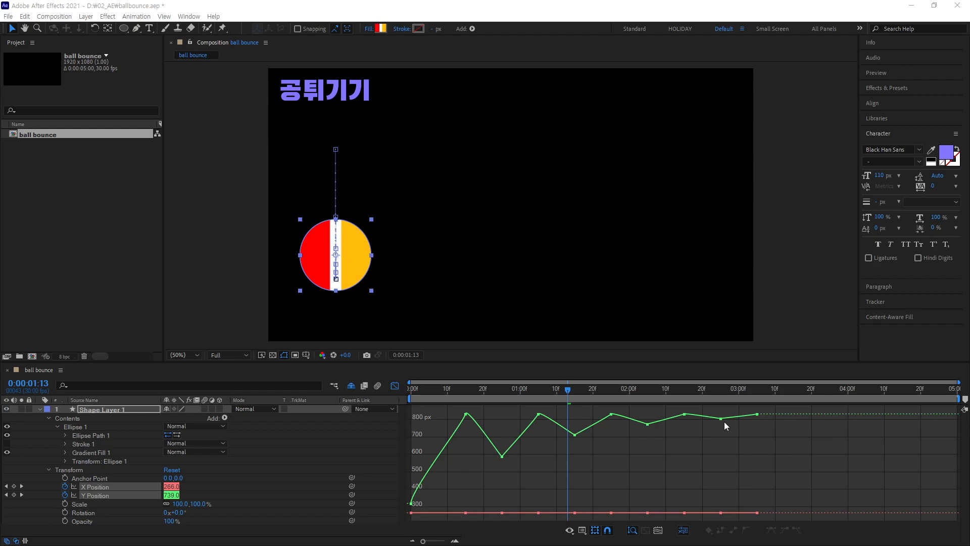
pyautogui.click(582, 530)
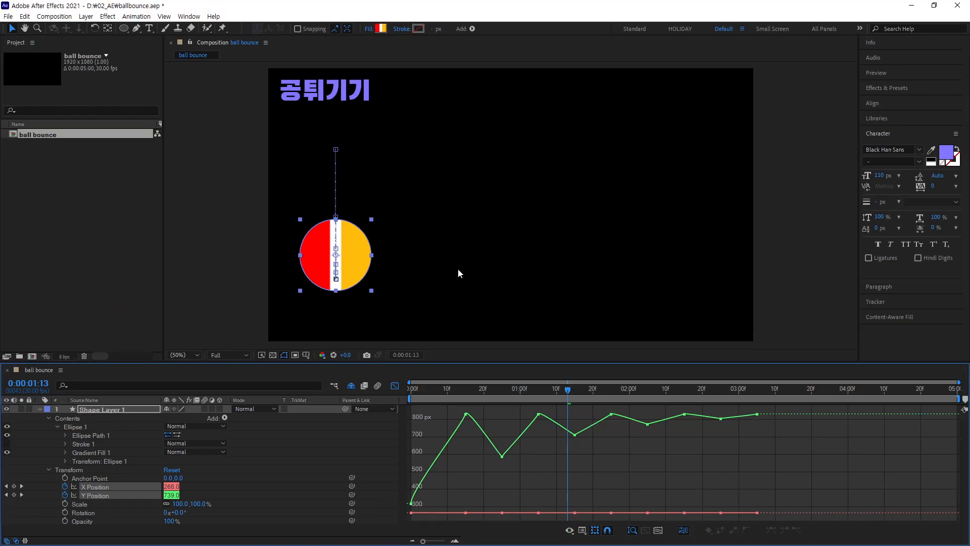
pyautogui.click(582, 530)
pyautogui.click(784, 377)
# - Inspect the X Position and Y Position curves together, clear the selection, and remove all keyframes from X Position
pyautogui.click(102, 495)
pyautogui.keyDown('shift'); pyautogui.click(105, 487); pyautogui.keyUp('shift')
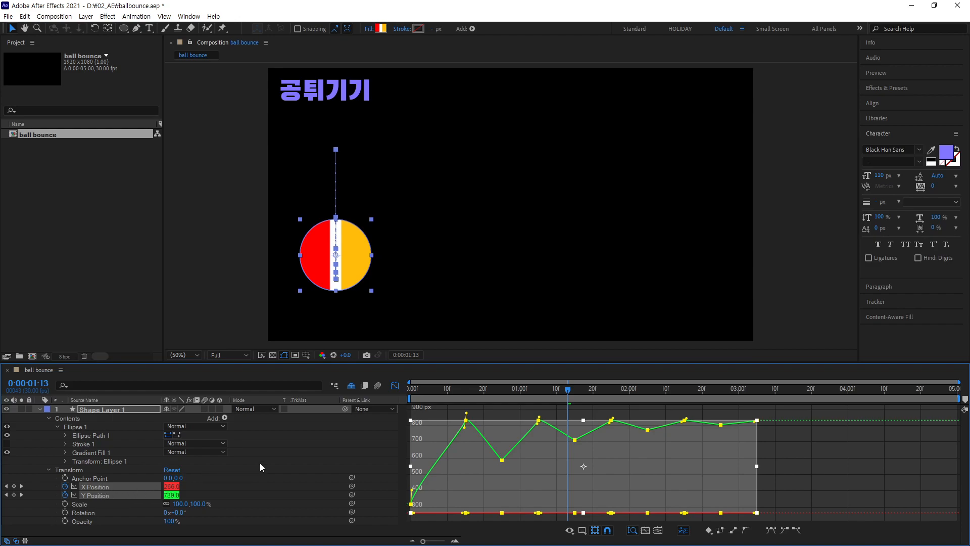
pyautogui.moveTo(306, 486)
pyautogui.mouseDown()
pyautogui.moveTo(247, 490)
pyautogui.moveTo(317, 468)
pyautogui.moveTo(288, 457)
pyautogui.moveTo(311, 430)
pyautogui.mouseUp()
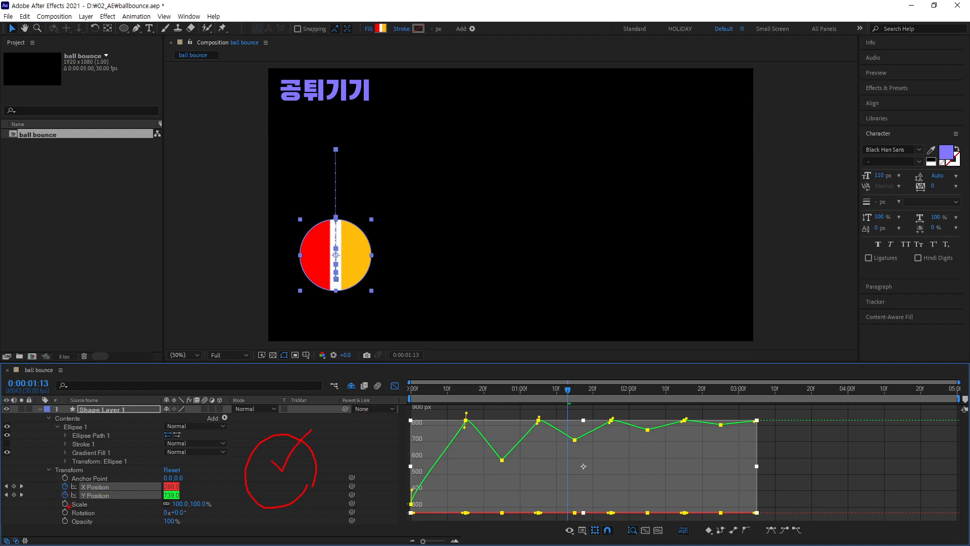
pyautogui.press('Escape')
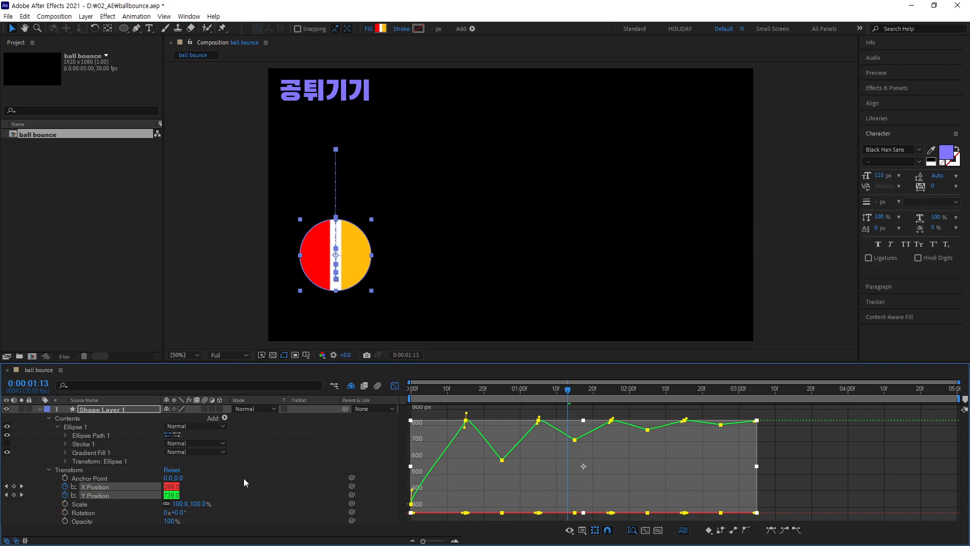
pyautogui.click(286, 472)
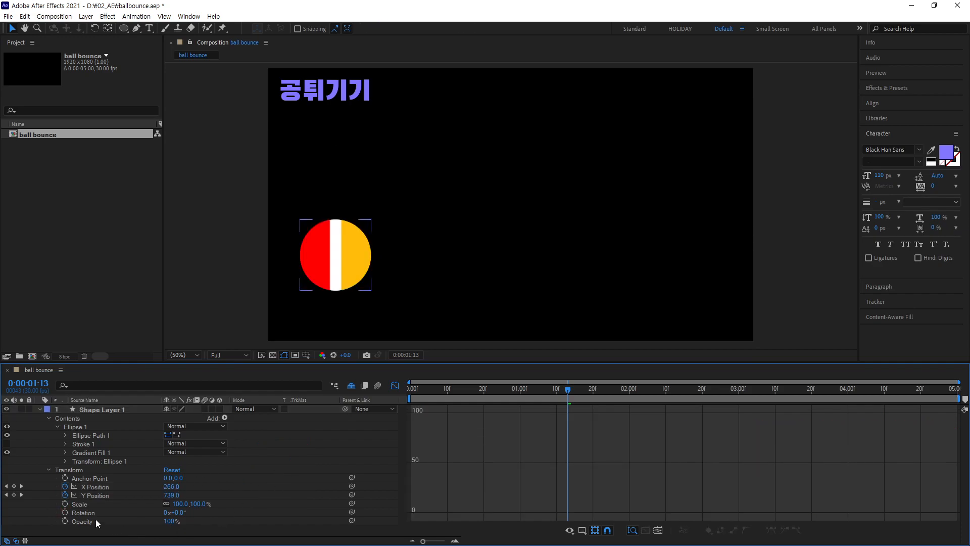
pyautogui.click(65, 486)
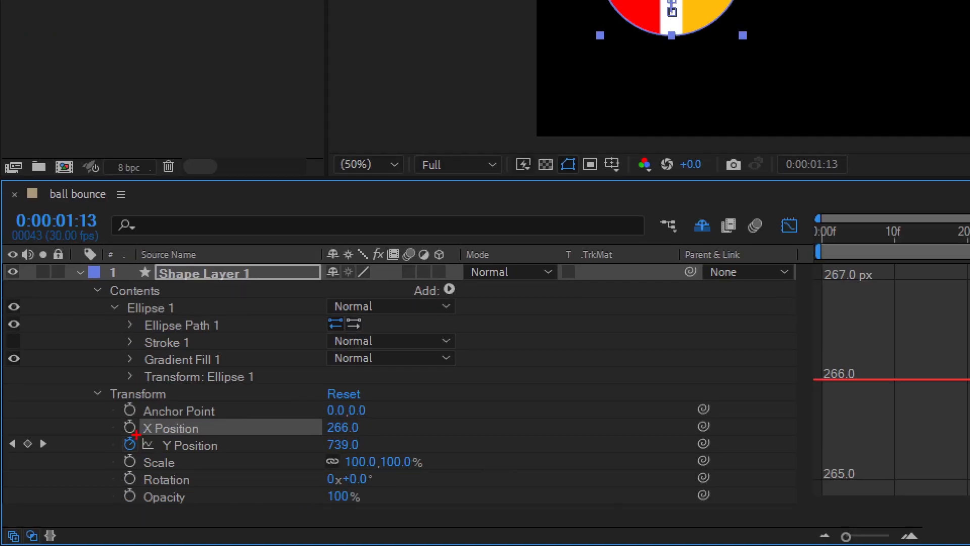
pyautogui.moveTo(137, 433)
pyautogui.mouseDown()
pyautogui.moveTo(117, 438)
pyautogui.moveTo(112, 423)
pyautogui.moveTo(127, 406)
pyautogui.moveTo(144, 438)
pyautogui.mouseUp()
pyautogui.press('Escape')
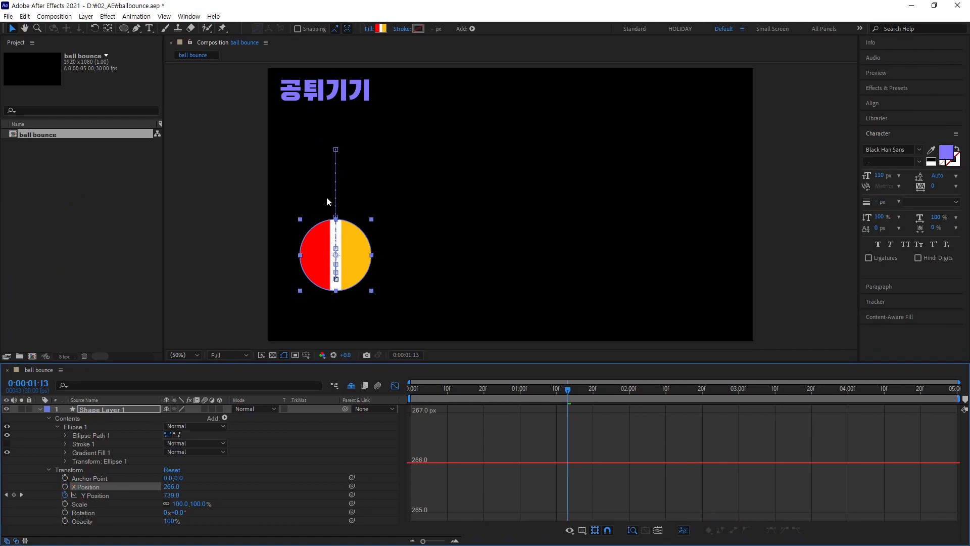
pyautogui.moveTo(446, 148)
pyautogui.mouseDown()
pyautogui.moveTo(468, 261)
pyautogui.moveTo(524, 190)
pyautogui.moveTo(506, 271)
pyautogui.moveTo(483, 223)
pyautogui.moveTo(500, 297)
pyautogui.mouseUp()
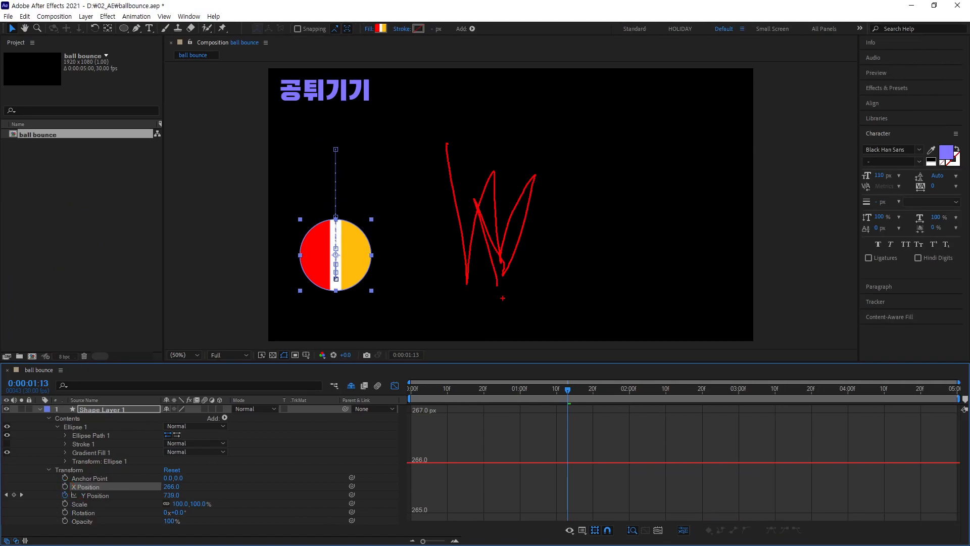
pyautogui.moveTo(490, 101); pyautogui.dragTo(502, 310)
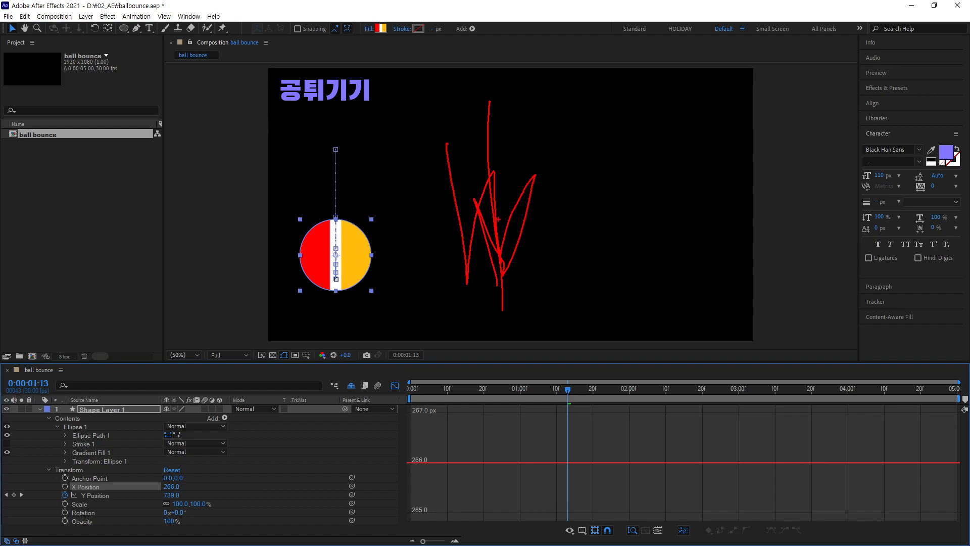
pyautogui.press('Escape')
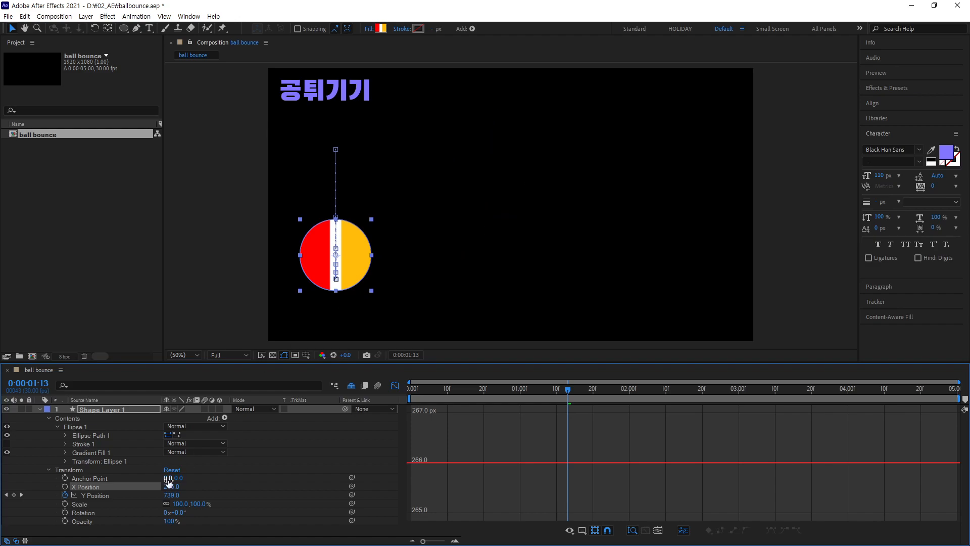
# - Display only the Y Position curve, move the playhead to 0:00:00:16, and check the keyframes where the ball is in mid-air
pyautogui.click(102, 495)
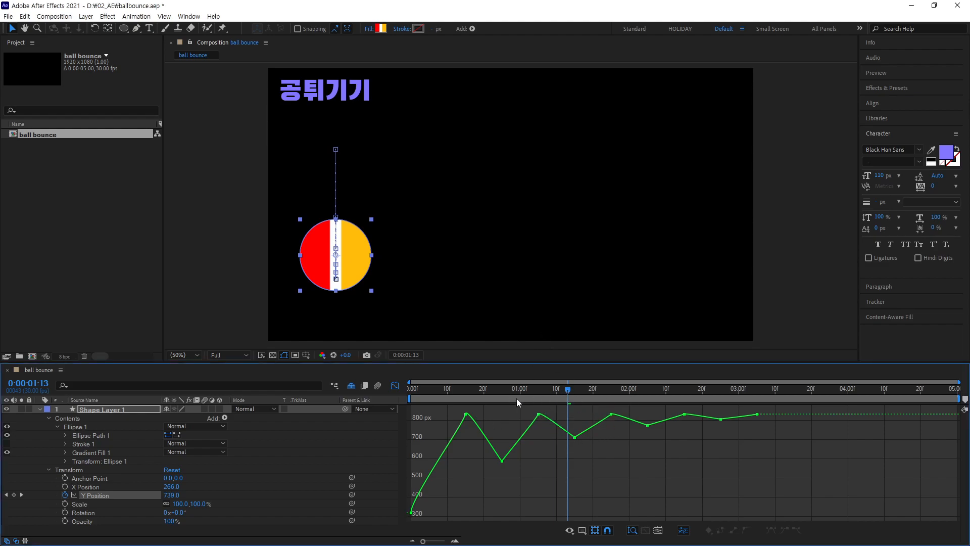
pyautogui.moveTo(523, 398); pyautogui.dragTo(471, 401)
pyautogui.click(573, 440)
pyautogui.moveTo(634, 416); pyautogui.dragTo(660, 444)
pyautogui.click(720, 419)
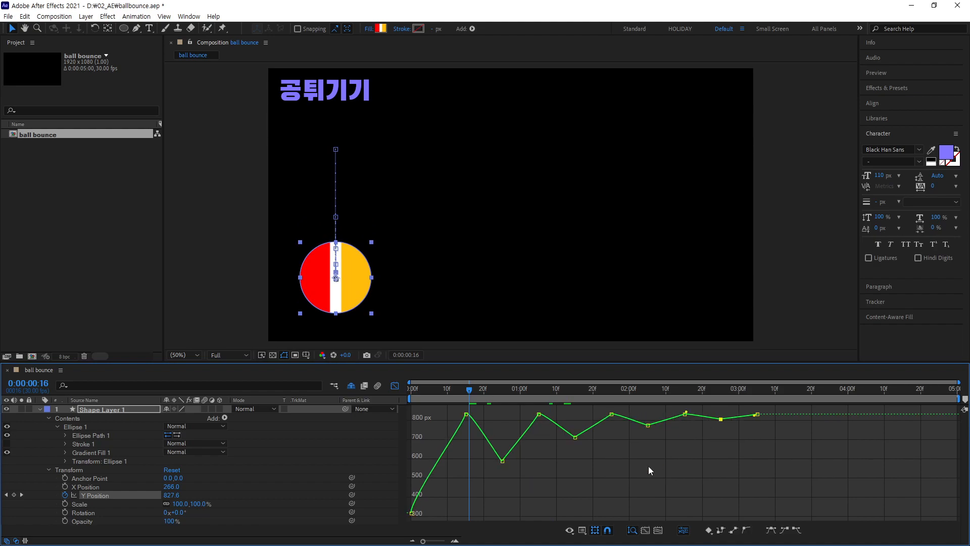
pyautogui.click(721, 433)
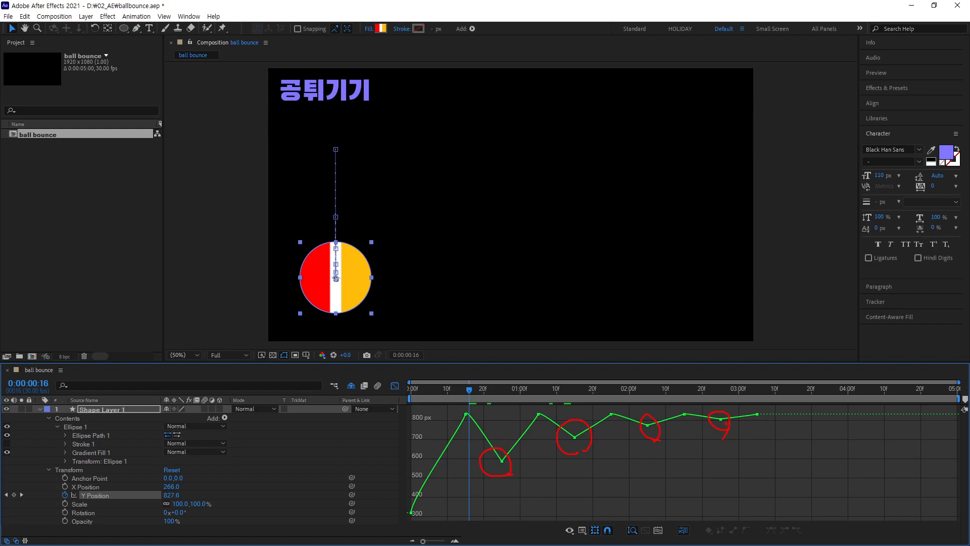
pyautogui.press('Escape')
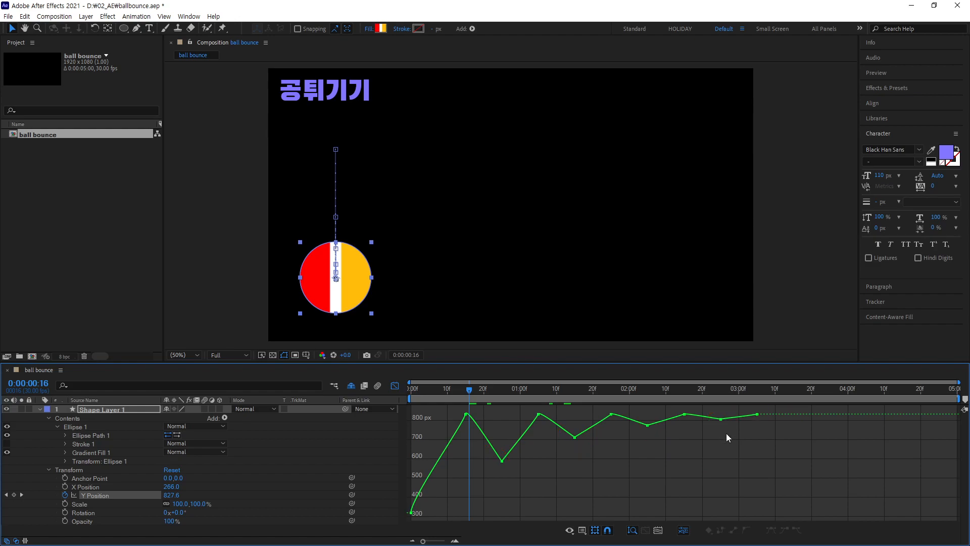
# - Delete the four mid-air keyframes between the ground contacts on the Y Position curve and select all remaining Y Position keyframes
pyautogui.click(720, 419)
pyautogui.press('Delete')
pyautogui.moveTo(641, 414); pyautogui.dragTo(641, 415)
pyautogui.press('Delete')
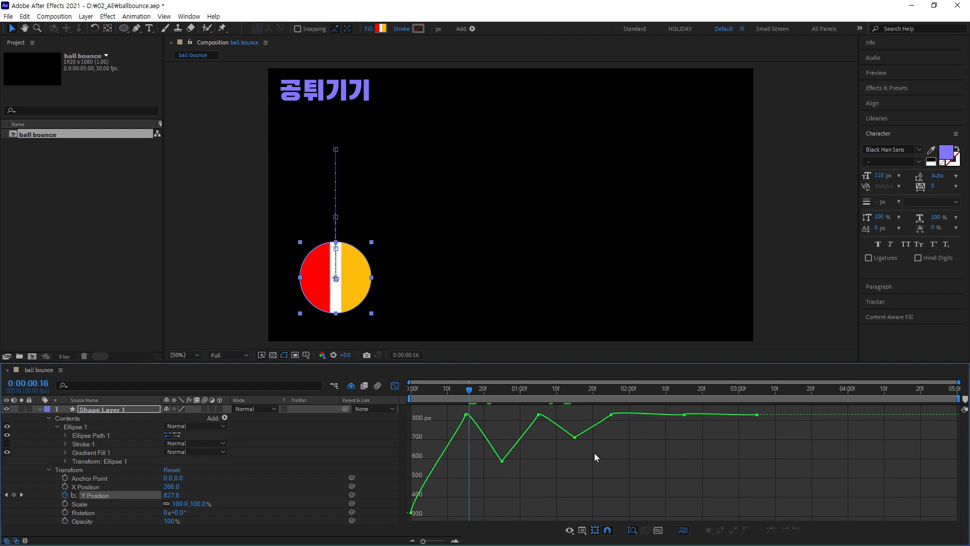
pyautogui.moveTo(567, 429); pyautogui.dragTo(565, 429)
pyautogui.press('Delete')
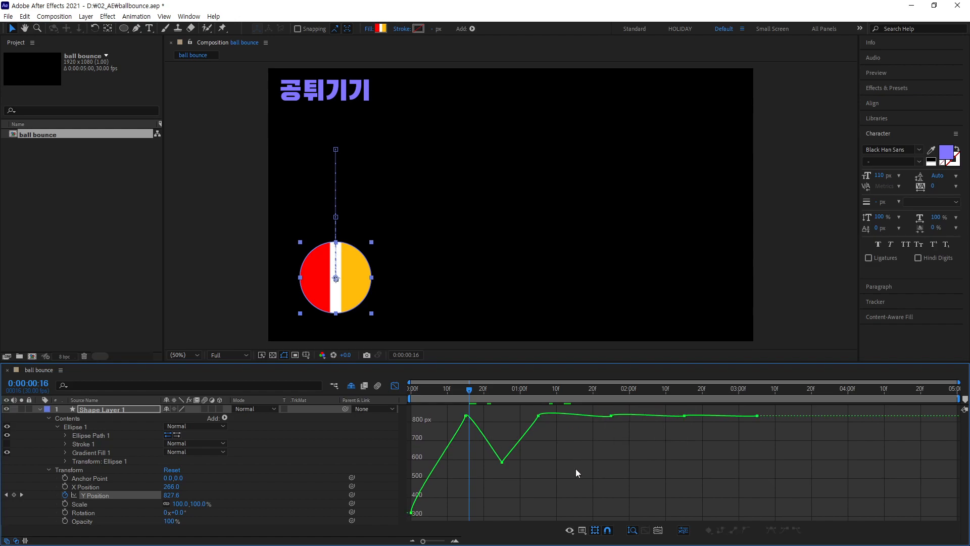
pyautogui.moveTo(517, 483); pyautogui.dragTo(487, 449)
pyautogui.press('Delete')
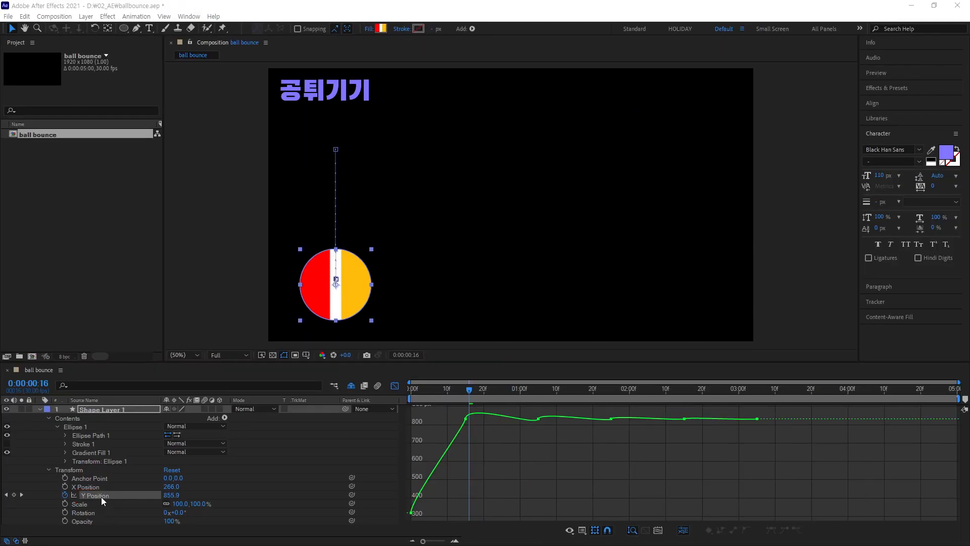
pyautogui.click(129, 450)
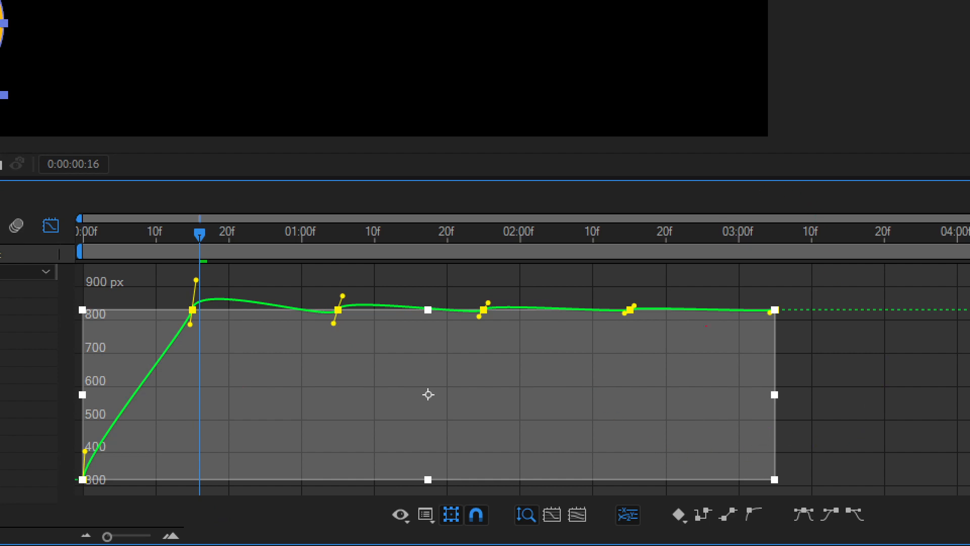
pyautogui.moveTo(599, 384)
pyautogui.mouseDown()
pyautogui.moveTo(618, 377)
pyautogui.moveTo(668, 385)
pyautogui.moveTo(690, 348)
pyautogui.moveTo(730, 337)
pyautogui.moveTo(712, 410)
pyautogui.mouseUp()
pyautogui.moveTo(765, 344)
pyautogui.mouseDown()
pyautogui.moveTo(788, 354)
pyautogui.moveTo(861, 319)
pyautogui.moveTo(900, 330)
pyautogui.mouseUp()
pyautogui.moveTo(585, 445)
pyautogui.mouseDown()
pyautogui.moveTo(800, 374)
pyautogui.moveTo(927, 349)
pyautogui.mouseUp()
pyautogui.moveTo(545, 447); pyautogui.dragTo(967, 368)
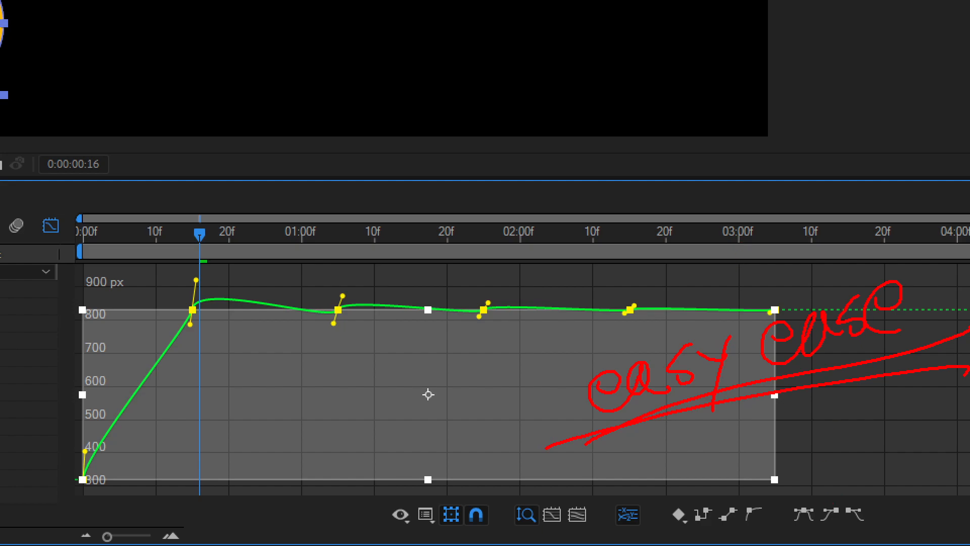
pyautogui.moveTo(814, 523)
pyautogui.mouseDown()
pyautogui.moveTo(788, 517)
pyautogui.moveTo(795, 501)
pyautogui.moveTo(814, 504)
pyautogui.moveTo(818, 527)
pyautogui.mouseUp()
pyautogui.moveTo(205, 236); pyautogui.dragTo(176, 376)
pyautogui.moveTo(353, 266); pyautogui.dragTo(332, 346)
pyautogui.moveTo(507, 281); pyautogui.dragTo(464, 348)
pyautogui.moveTo(645, 283); pyautogui.dragTo(609, 329)
pyautogui.moveTo(137, 309); pyautogui.dragTo(234, 314)
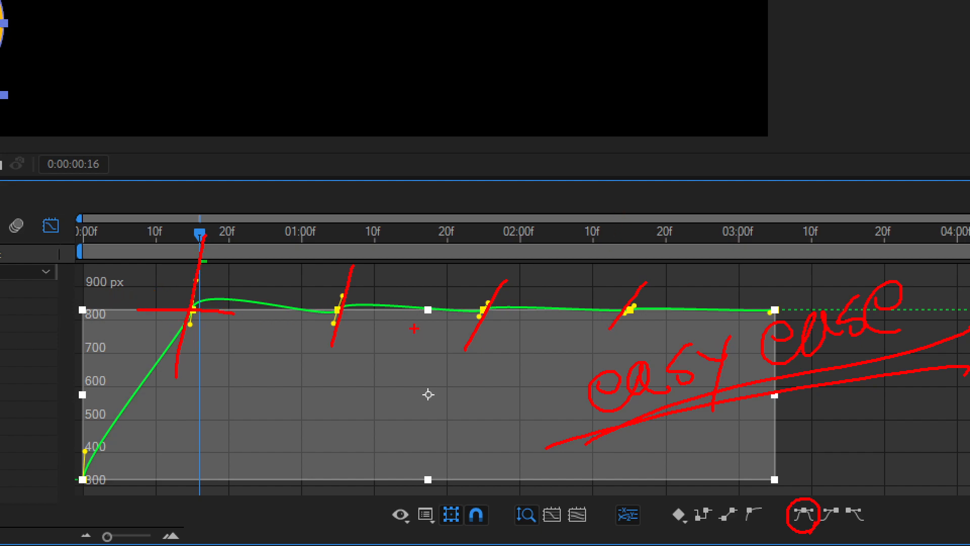
pyautogui.moveTo(304, 307); pyautogui.dragTo(378, 307)
pyautogui.moveTo(448, 303); pyautogui.dragTo(537, 307)
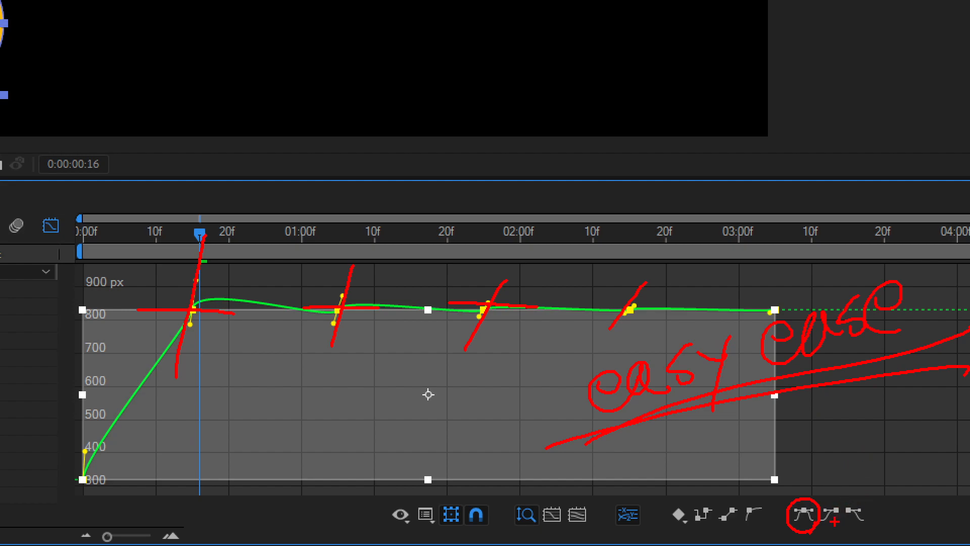
pyautogui.moveTo(820, 493); pyautogui.dragTo(869, 529)
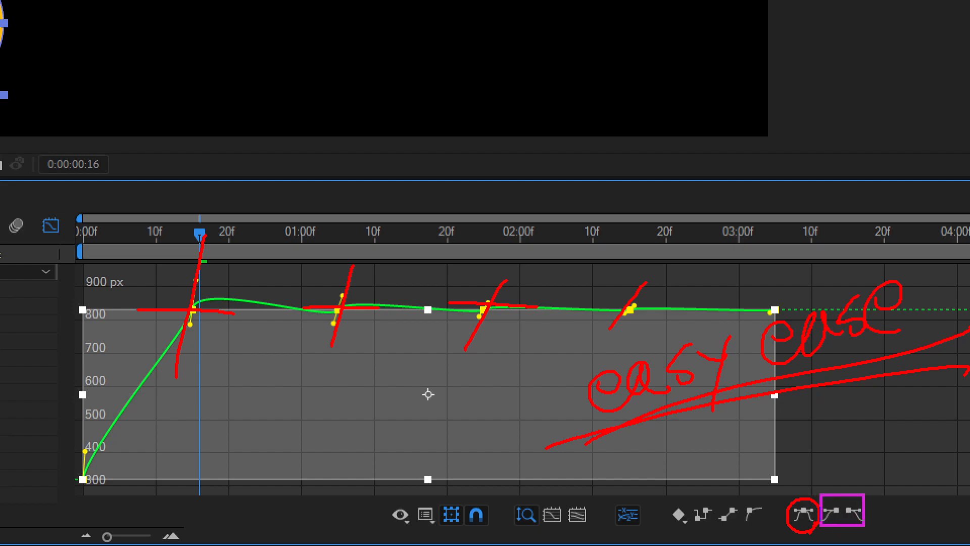
pyautogui.moveTo(828, 493); pyautogui.dragTo(791, 447)
pyautogui.moveTo(764, 407)
pyautogui.mouseDown()
pyautogui.moveTo(757, 447)
pyautogui.moveTo(789, 442)
pyautogui.mouseUp()
pyautogui.moveTo(857, 473); pyautogui.dragTo(870, 476)
pyautogui.moveTo(877, 439); pyautogui.dragTo(861, 482)
pyautogui.moveTo(847, 401)
pyautogui.mouseDown()
pyautogui.moveTo(857, 434)
pyautogui.moveTo(847, 434)
pyautogui.mouseUp()
pyautogui.moveTo(865, 409)
pyautogui.mouseDown()
pyautogui.moveTo(887, 429)
pyautogui.moveTo(923, 404)
pyautogui.moveTo(910, 432)
pyautogui.mouseUp()
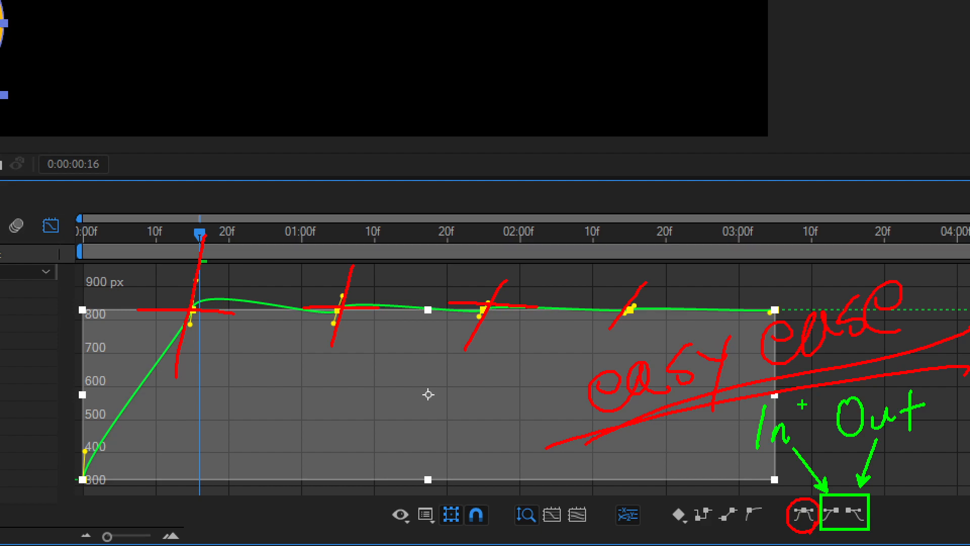
pyautogui.moveTo(320, 87); pyautogui.dragTo(547, 94)
pyautogui.moveTo(609, 75)
pyautogui.mouseDown()
pyautogui.moveTo(555, 96)
pyautogui.moveTo(570, 71)
pyautogui.mouseUp()
pyautogui.moveTo(462, 58)
pyautogui.mouseDown()
pyautogui.moveTo(434, 98)
pyautogui.moveTo(470, 117)
pyautogui.moveTo(460, 135)
pyautogui.mouseUp()
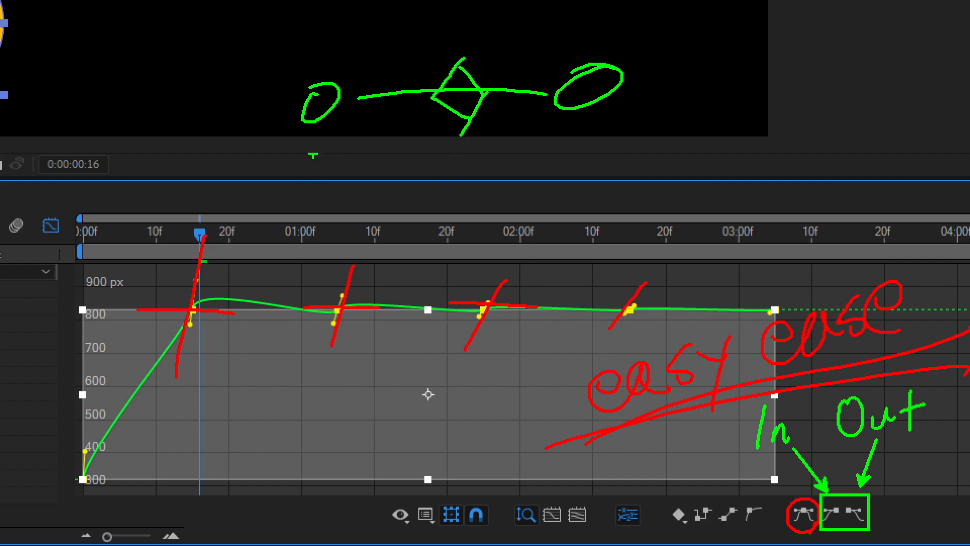
pyautogui.moveTo(323, 141)
pyautogui.mouseDown()
pyautogui.moveTo(348, 237)
pyautogui.moveTo(352, 218)
pyautogui.mouseUp()
pyautogui.moveTo(554, 13)
pyautogui.mouseDown()
pyautogui.moveTo(563, 56)
pyautogui.moveTo(536, 50)
pyautogui.moveTo(600, 28)
pyautogui.mouseUp()
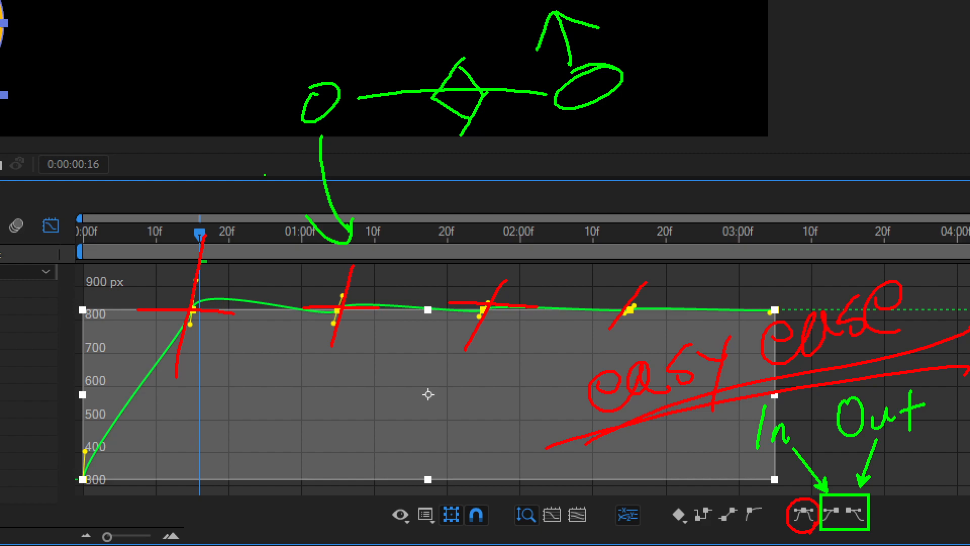
pyautogui.press('r')
pyautogui.moveTo(344, 118)
pyautogui.mouseDown()
pyautogui.moveTo(361, 199)
pyautogui.moveTo(378, 167)
pyautogui.mouseUp()
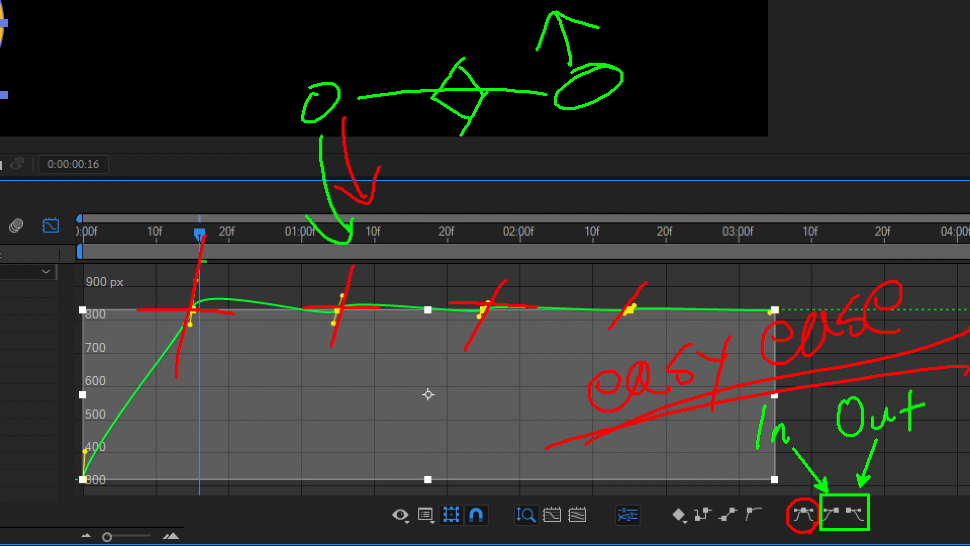
pyautogui.moveTo(478, 124)
pyautogui.mouseDown()
pyautogui.moveTo(578, 121)
pyautogui.moveTo(585, 109)
pyautogui.mouseUp()
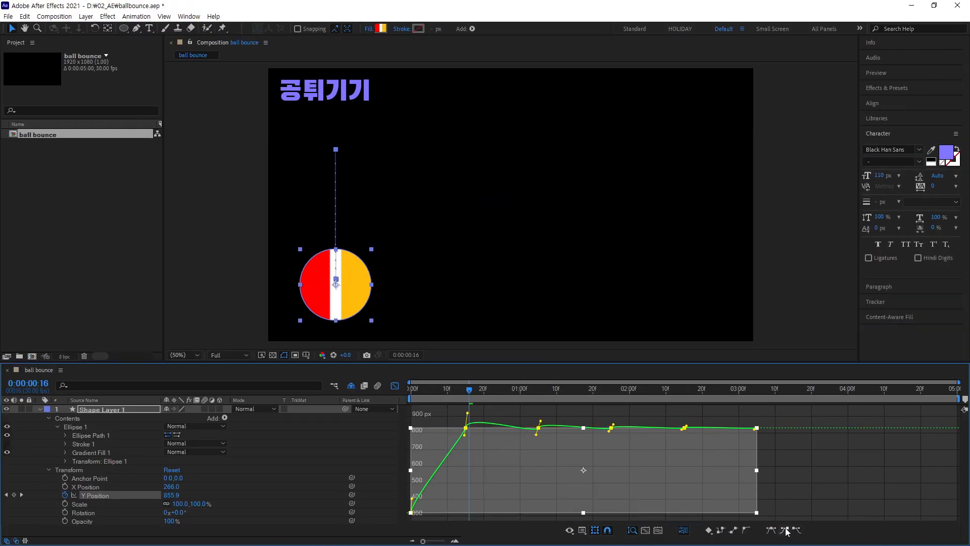
# - Apply easy ease, both in and out, to all selected Y Position keyframes and clear the keyframe selection
pyautogui.click(853, 514)
pyautogui.click(796, 530)
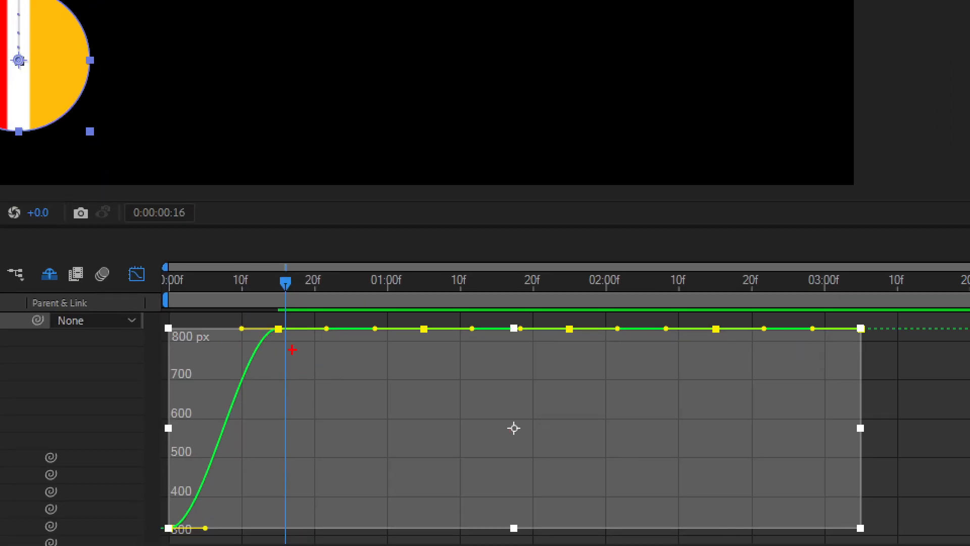
pyautogui.moveTo(276, 335)
pyautogui.mouseDown()
pyautogui.moveTo(291, 368)
pyautogui.moveTo(359, 402)
pyautogui.moveTo(422, 377)
pyautogui.moveTo(435, 339)
pyautogui.moveTo(499, 398)
pyautogui.moveTo(574, 332)
pyautogui.moveTo(568, 360)
pyautogui.moveTo(701, 339)
pyautogui.moveTo(753, 387)
pyautogui.mouseUp()
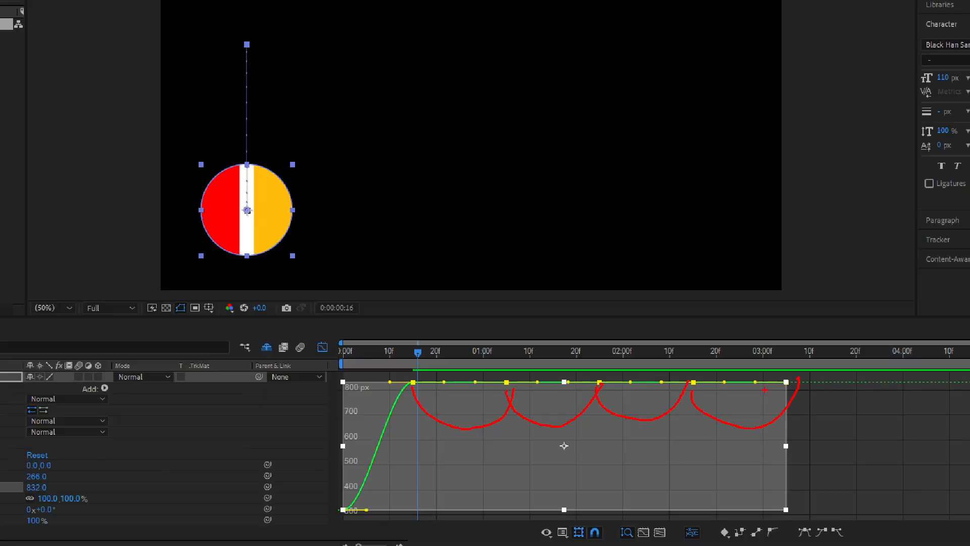
pyautogui.press('Escape')
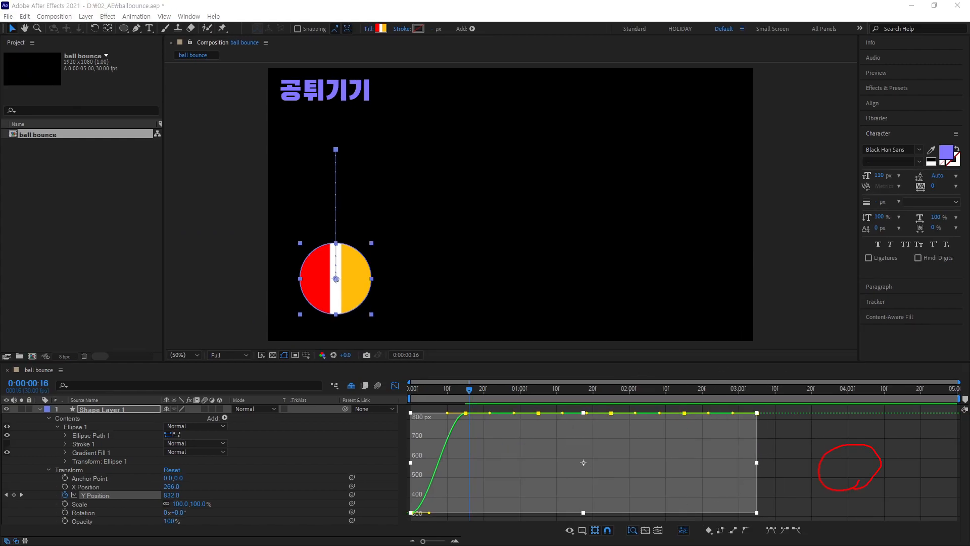
pyautogui.moveTo(777, 397)
pyautogui.mouseDown()
pyautogui.moveTo(594, 515)
pyautogui.moveTo(389, 534)
pyautogui.mouseUp()
pyautogui.press('Escape')
pyautogui.click(854, 455)
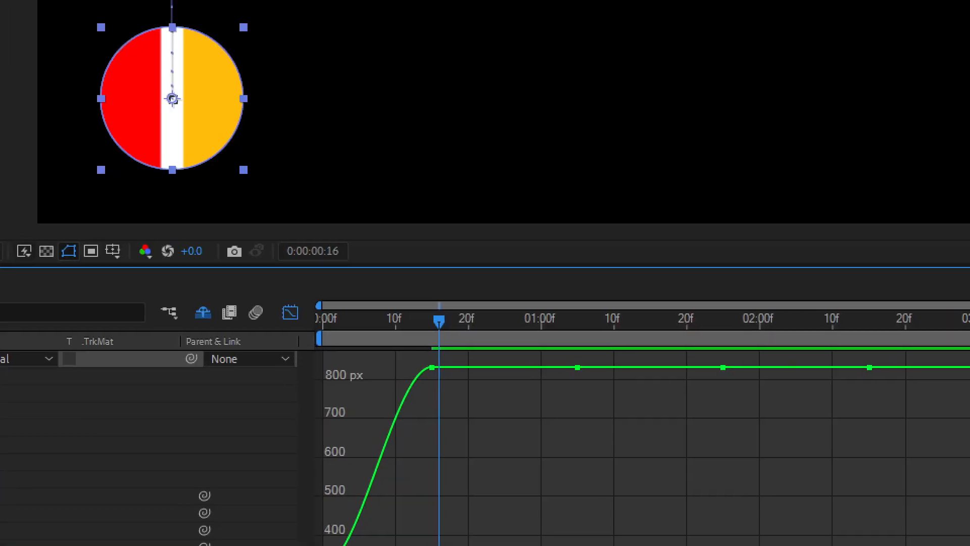
pyautogui.moveTo(439, 374)
pyautogui.mouseDown()
pyautogui.moveTo(424, 341)
pyautogui.moveTo(438, 373)
pyautogui.mouseUp()
pyautogui.moveTo(589, 369)
pyautogui.mouseDown()
pyautogui.moveTo(578, 340)
pyautogui.moveTo(580, 369)
pyautogui.mouseUp()
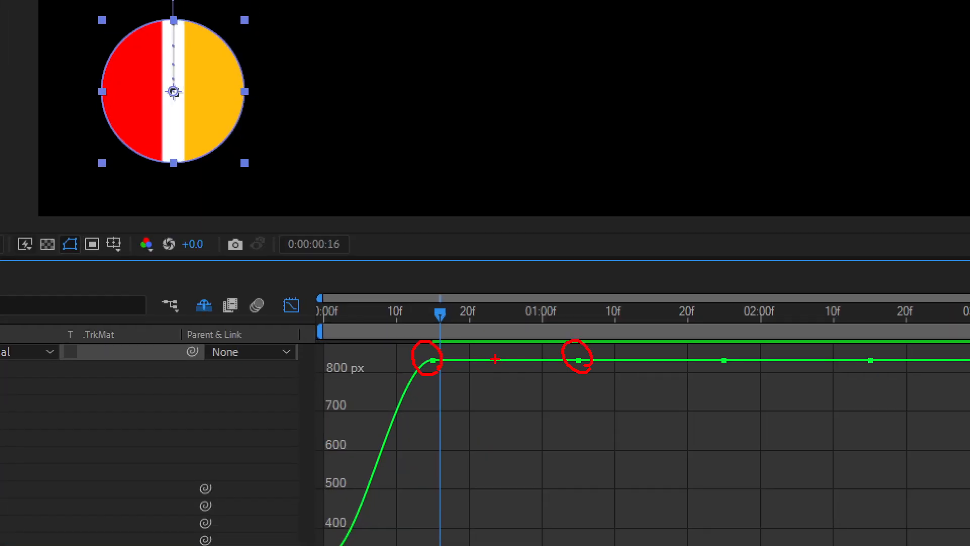
pyautogui.moveTo(481, 343); pyautogui.dragTo(523, 373)
pyautogui.press('y')
pyautogui.moveTo(502, 440); pyautogui.dragTo(501, 366)
pyautogui.press('b')
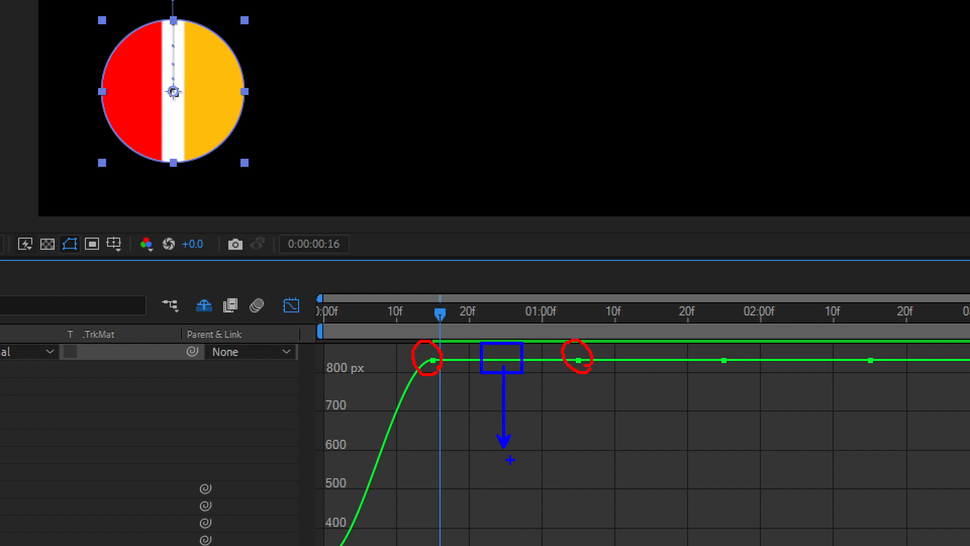
pyautogui.moveTo(544, 451); pyautogui.dragTo(449, 451)
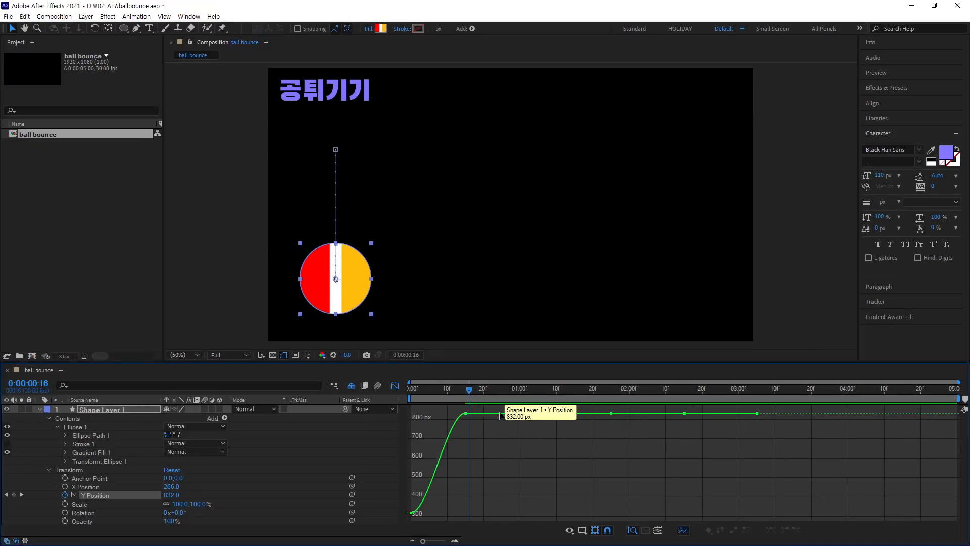
# - Bend the four flat Y Position segments between ground contacts into progressively lower bounces, with arc peaks at about 600, 690, 750 and 790 px
pyautogui.moveTo(502, 360); pyautogui.dragTo(500, 457)
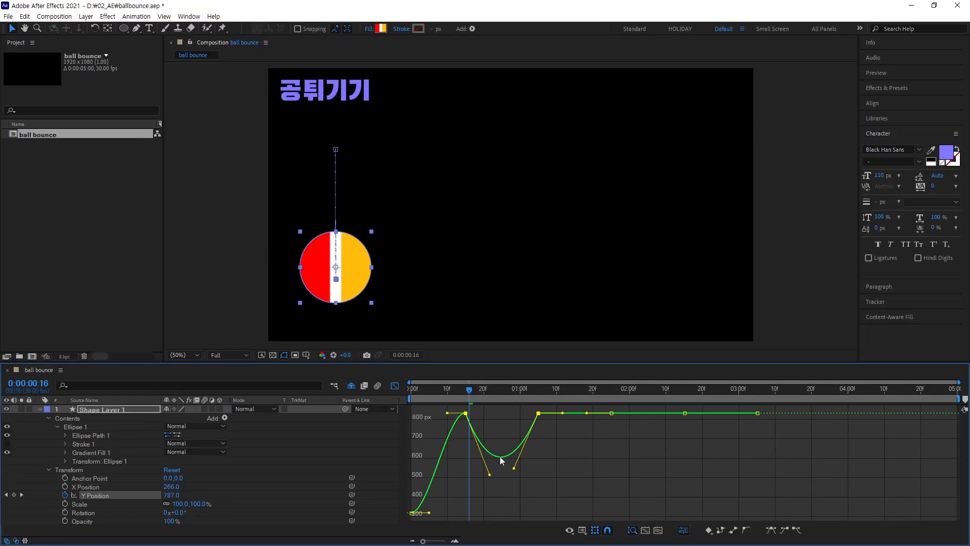
pyautogui.click(499, 457)
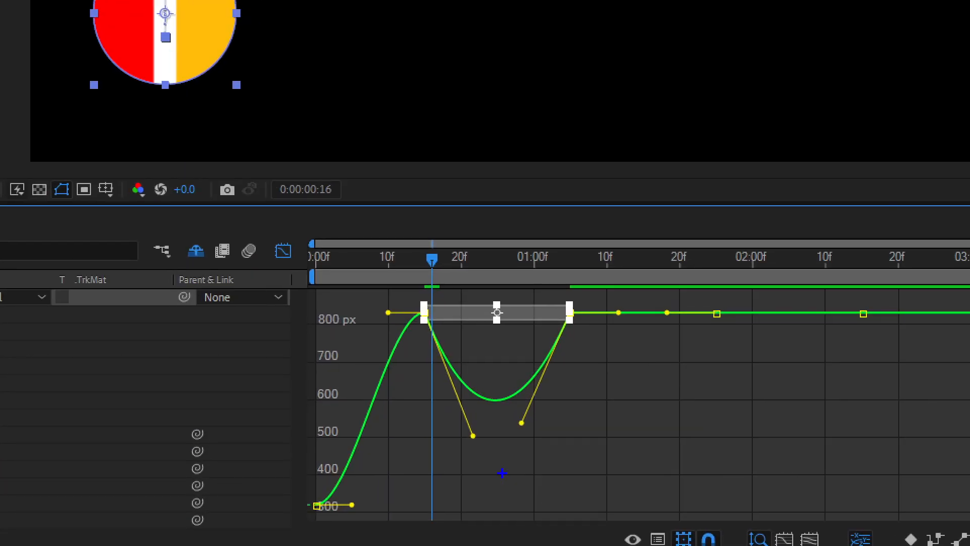
pyautogui.moveTo(417, 330); pyautogui.dragTo(476, 467)
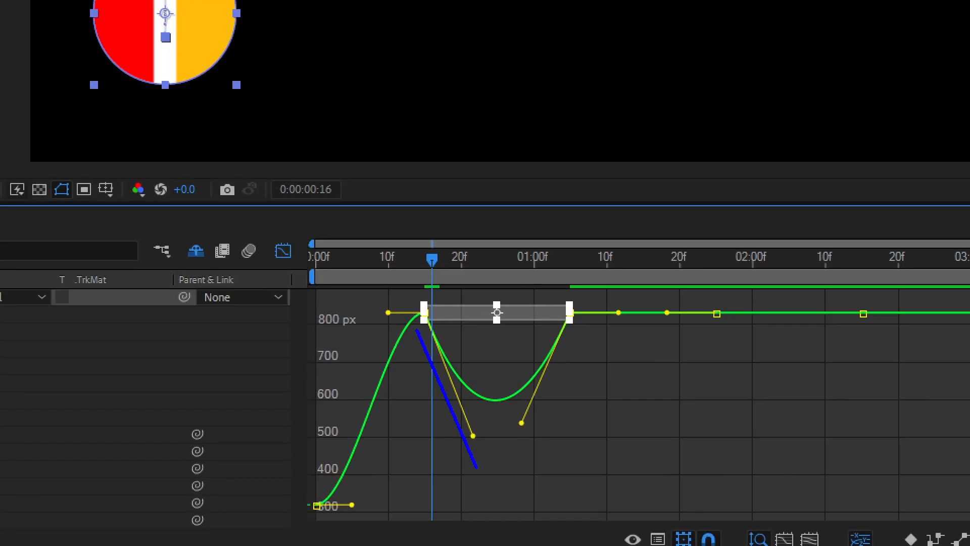
pyautogui.moveTo(580, 326); pyautogui.dragTo(525, 455)
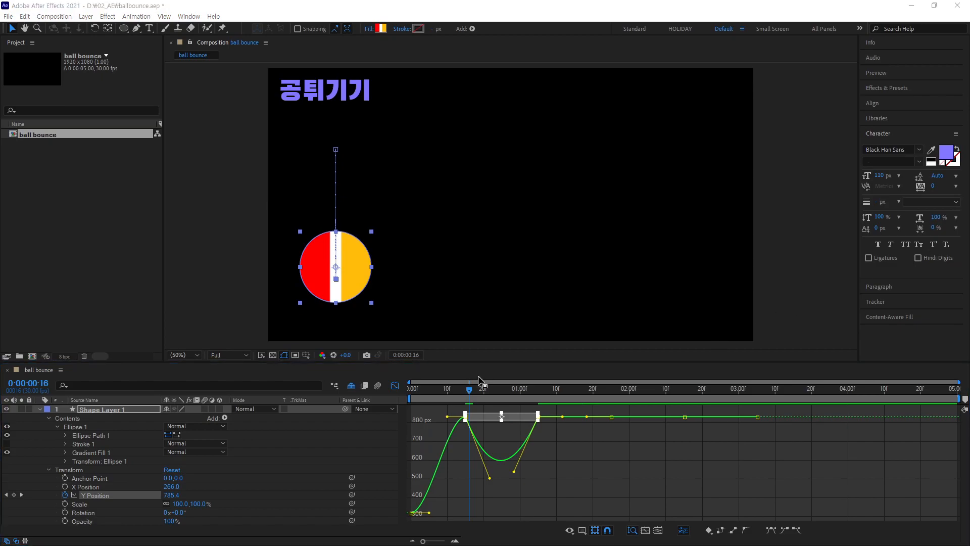
pyautogui.moveTo(579, 416); pyautogui.dragTo(577, 442)
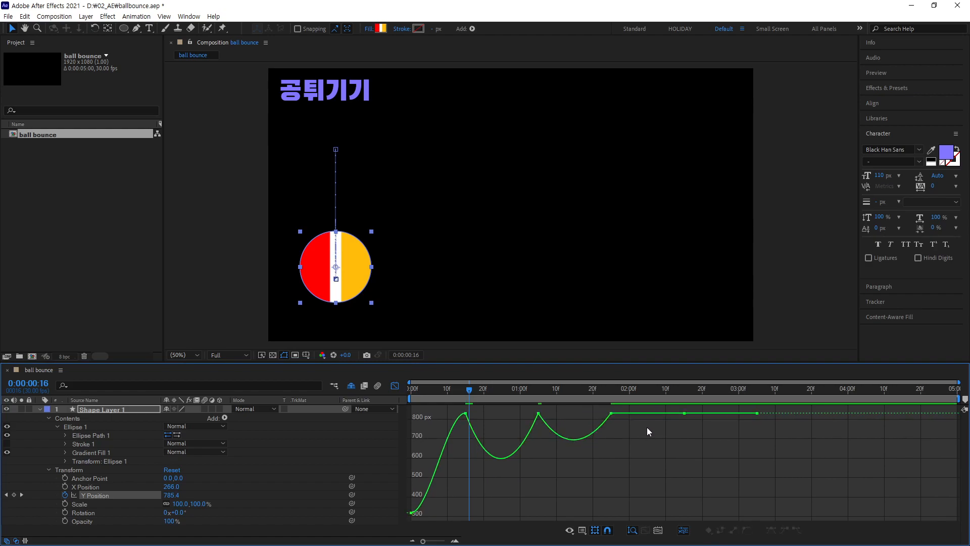
pyautogui.moveTo(650, 413); pyautogui.dragTo(650, 432)
pyautogui.moveTo(722, 413); pyautogui.dragTo(721, 424)
pyautogui.click(723, 465)
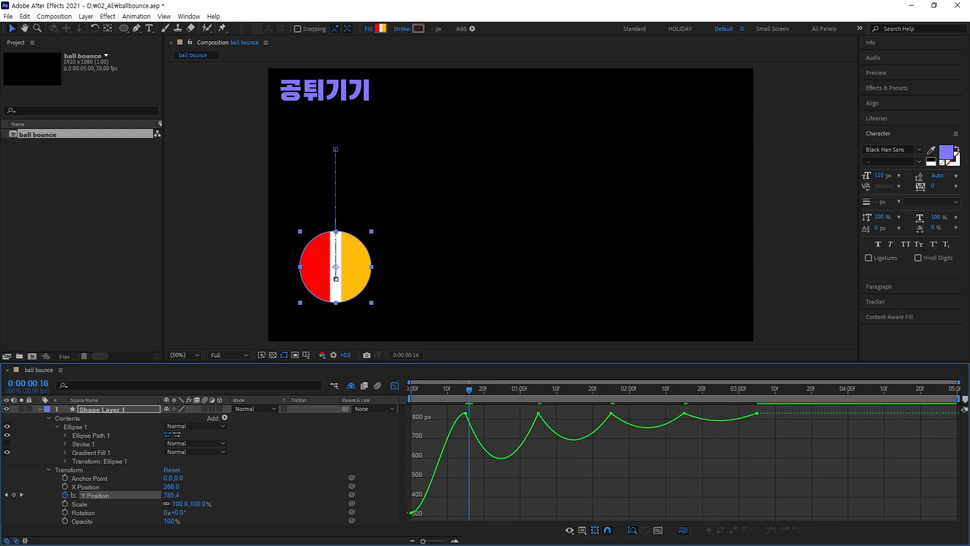
# - Preview the bounce from the first frame and move the playhead to 0:00:00:17 to compare the first fall's curve with the following arc
pyautogui.moveTo(473, 390); pyautogui.dragTo(402, 403)
pyautogui.press('space')
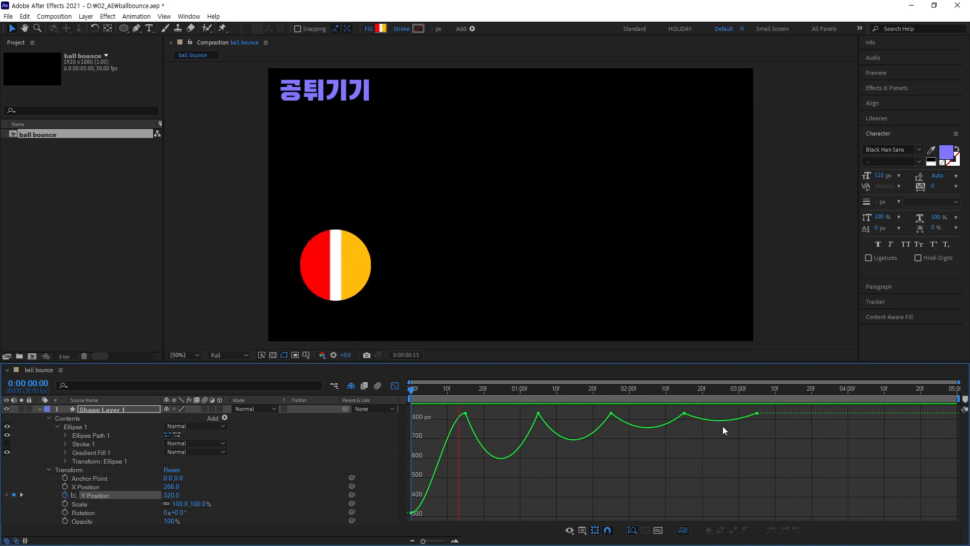
pyautogui.moveTo(599, 389); pyautogui.dragTo(470, 393)
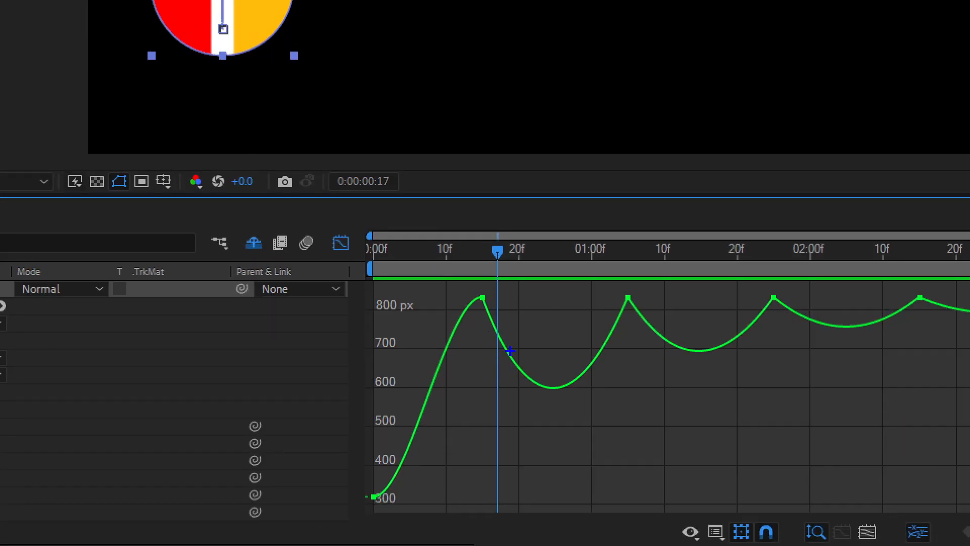
pyautogui.moveTo(477, 317)
pyautogui.mouseDown()
pyautogui.moveTo(498, 374)
pyautogui.moveTo(528, 404)
pyautogui.moveTo(580, 405)
pyautogui.moveTo(625, 325)
pyautogui.mouseUp()
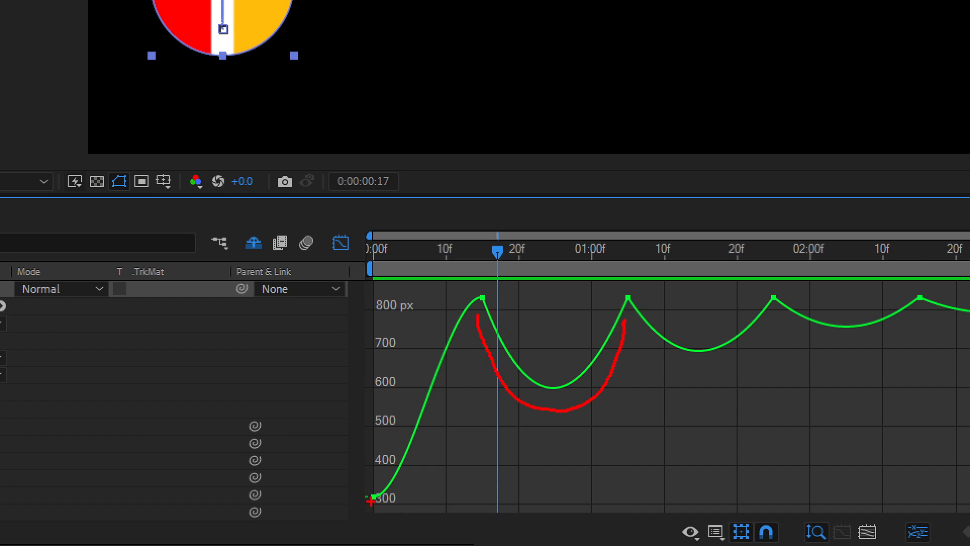
pyautogui.moveTo(415, 469); pyautogui.dragTo(475, 303)
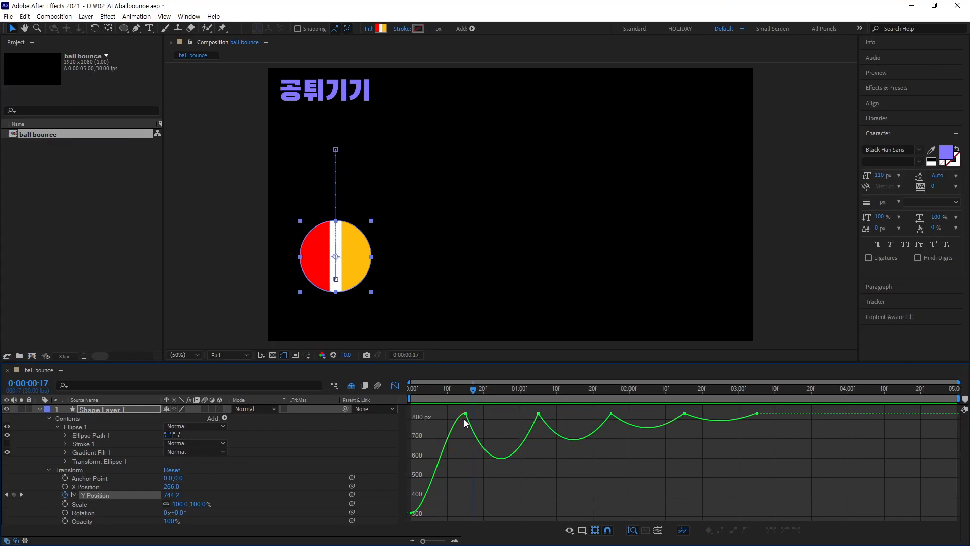
# - Select the first ground-contact keyframe on the Y Position curve and pull its incoming handle to about 590 px so the ball accelerates into the ground
pyautogui.click(465, 413)
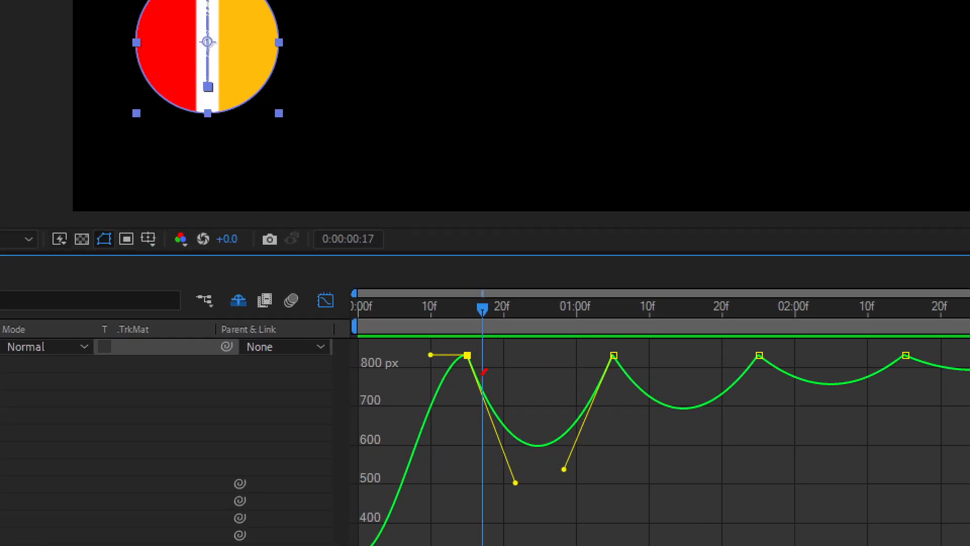
pyautogui.moveTo(484, 372)
pyautogui.mouseDown()
pyautogui.moveTo(449, 342)
pyautogui.moveTo(483, 337)
pyautogui.moveTo(499, 365)
pyautogui.mouseUp()
pyautogui.moveTo(393, 374)
pyautogui.mouseDown()
pyautogui.moveTo(439, 375)
pyautogui.moveTo(461, 389)
pyautogui.moveTo(498, 482)
pyautogui.mouseUp()
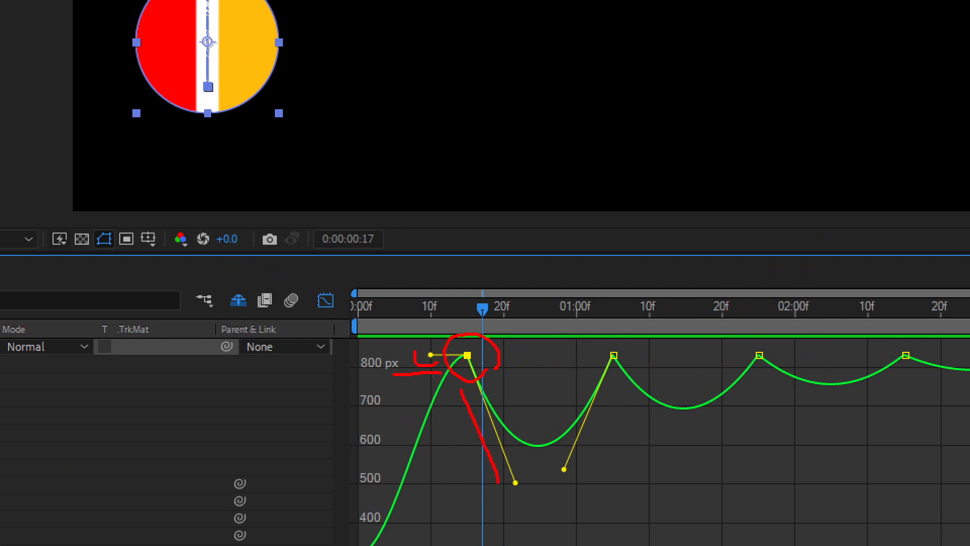
pyautogui.moveTo(433, 380)
pyautogui.mouseDown()
pyautogui.moveTo(435, 462)
pyautogui.moveTo(459, 427)
pyautogui.mouseUp()
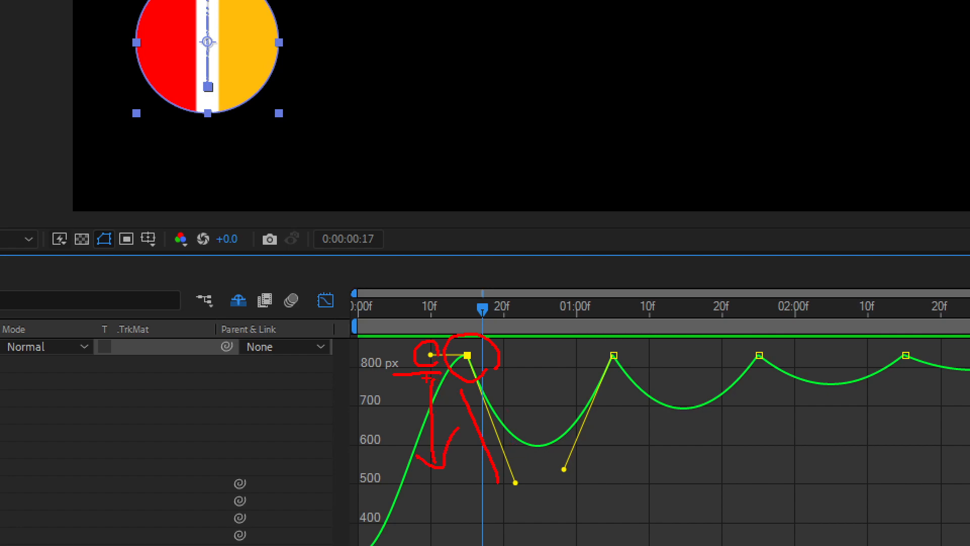
pyautogui.press('Escape')
pyautogui.moveTo(447, 413); pyautogui.dragTo(457, 454)
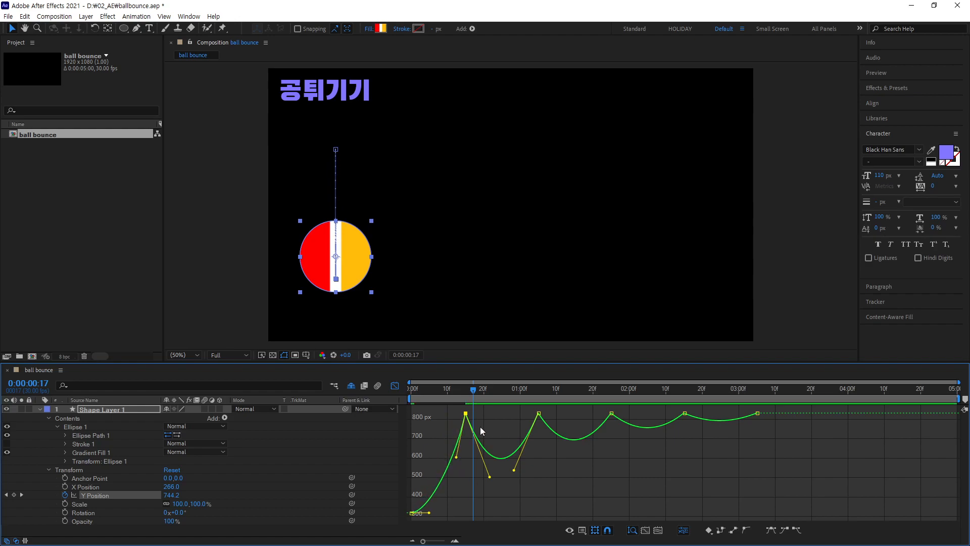
# - Preview the animation from the first frame and step through the first rebound frame by frame to 0:00:00:26
pyautogui.moveTo(474, 392); pyautogui.dragTo(393, 398)
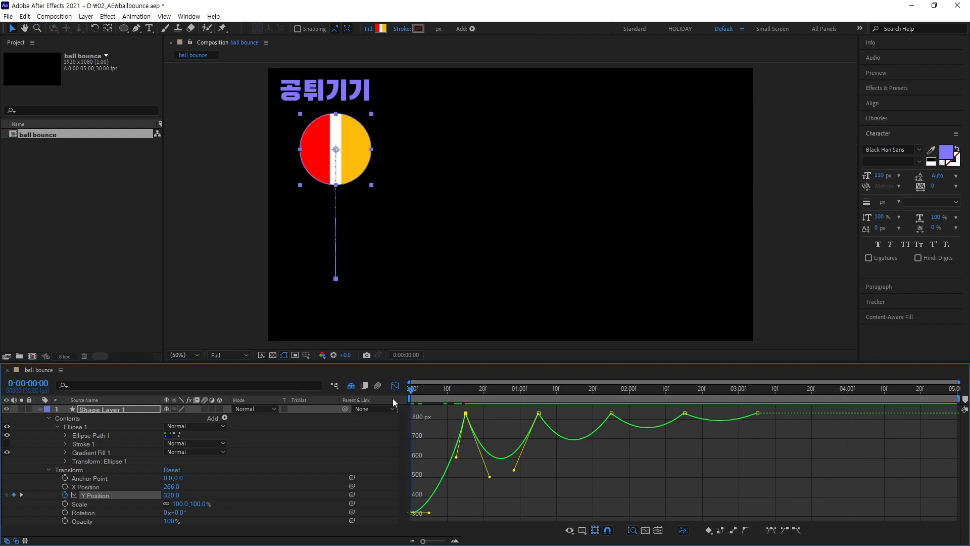
pyautogui.press('space')
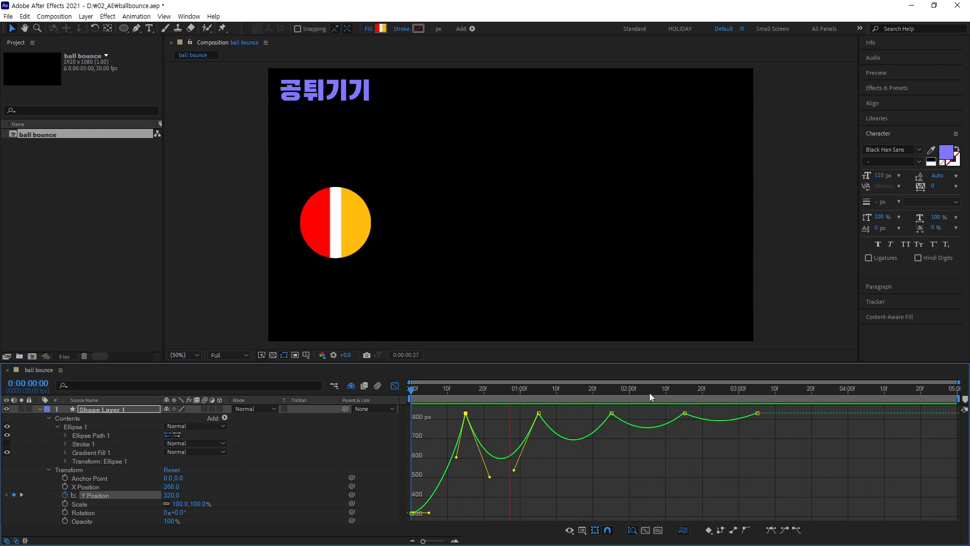
pyautogui.press('space')
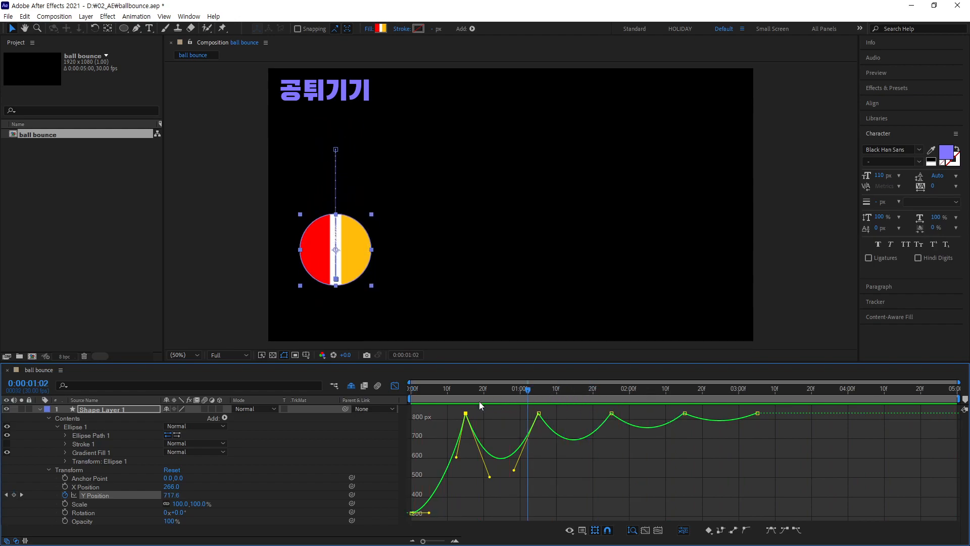
pyautogui.moveTo(413, 392); pyautogui.dragTo(541, 443)
pyautogui.press('pagedown')
pyautogui.press('pagedown')
pyautogui.press('pagedown')
pyautogui.press('pagedown')
pyautogui.press('pagedown')
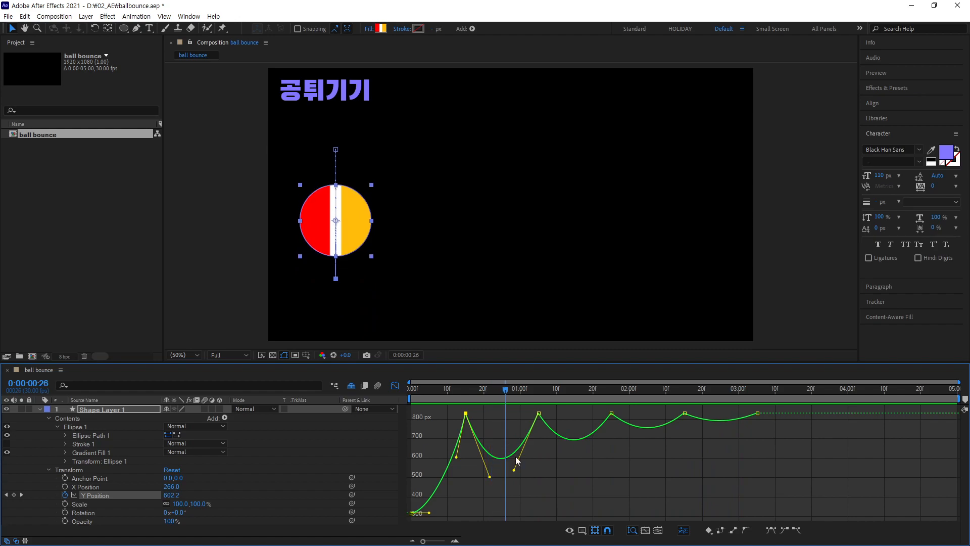
# - Replay the animation from the first frame, stop it, and scrub back to 0:00:00:04
pyautogui.moveTo(501, 390); pyautogui.dragTo(392, 407)
pyautogui.press('space')
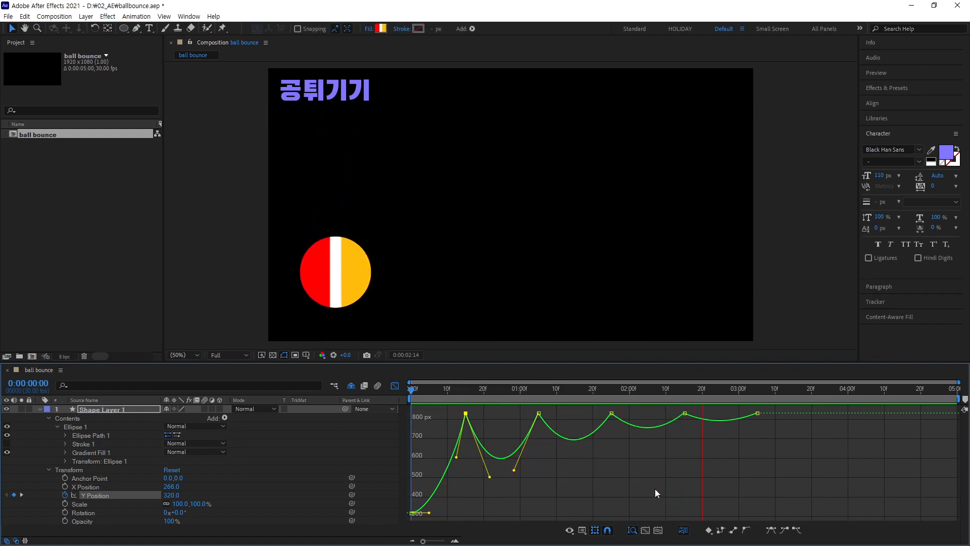
pyautogui.press('space')
pyautogui.moveTo(687, 389); pyautogui.dragTo(629, 389)
pyautogui.moveTo(565, 401); pyautogui.dragTo(425, 416)
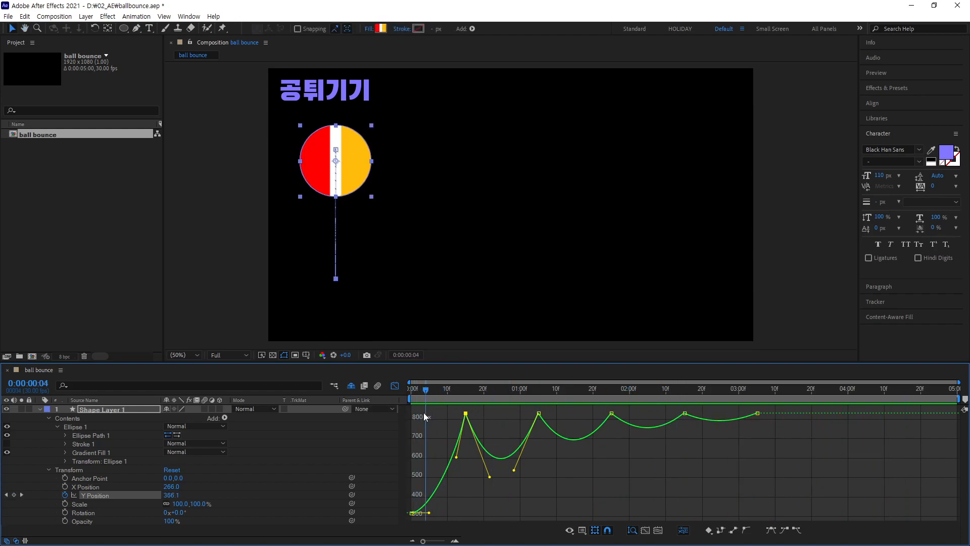
# - Clear the Y Position keyframe selection and switch from the Graph Editor back to the keyframe view of the timeline
pyautogui.click(538, 413)
pyautogui.click(542, 481)
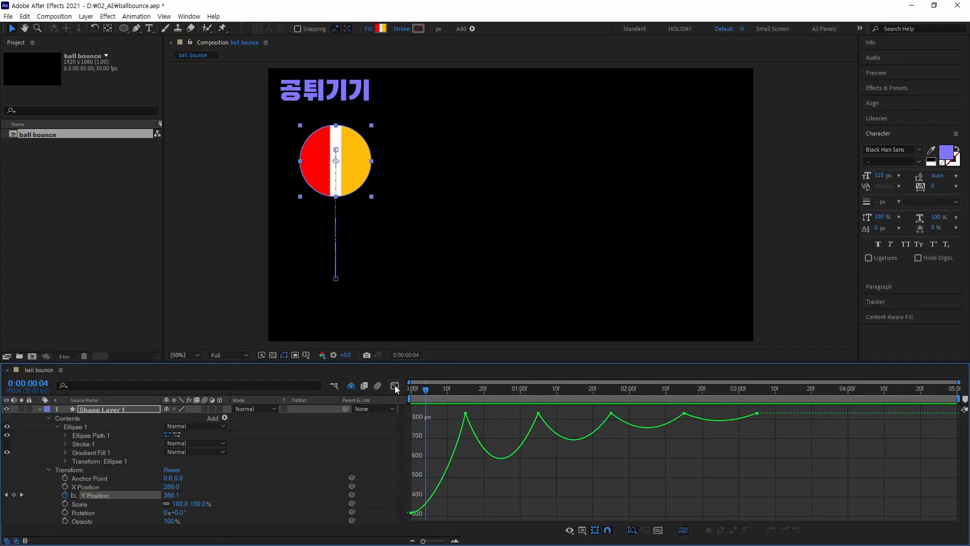
pyautogui.click(395, 386)
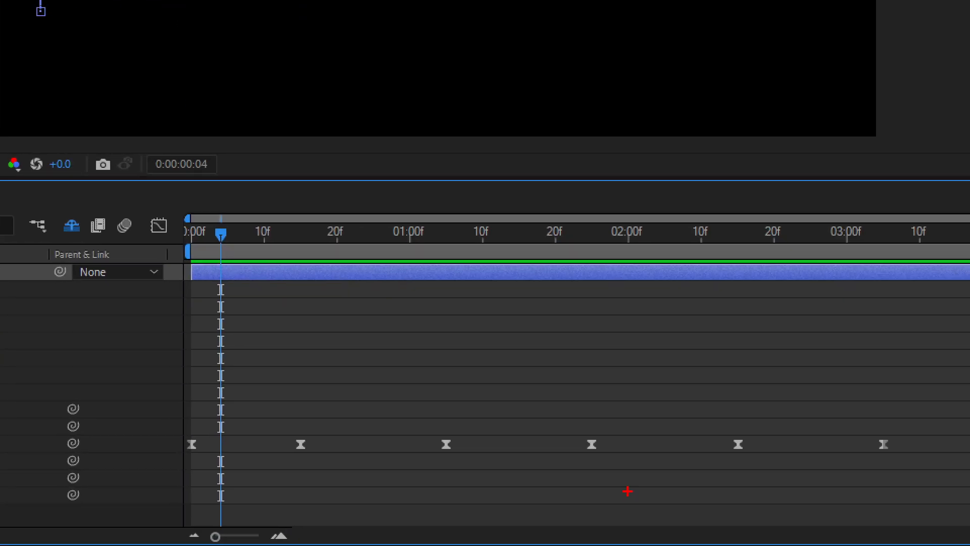
pyautogui.moveTo(245, 429); pyautogui.dragTo(245, 398)
pyautogui.moveTo(676, 433); pyautogui.dragTo(677, 407)
pyautogui.press('Escape')
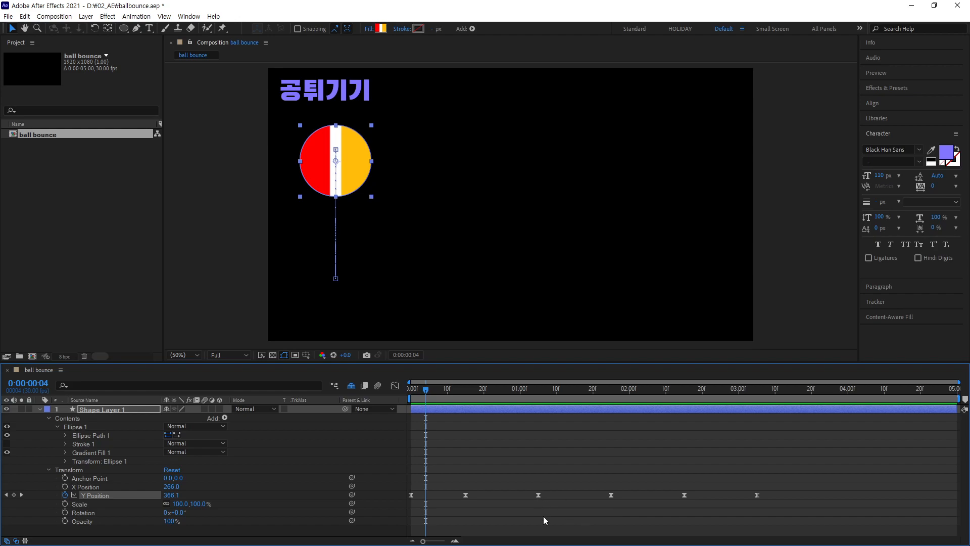
pyautogui.hotkey('ctrl', '1')
pyautogui.moveTo(525, 424)
pyautogui.mouseDown()
pyautogui.moveTo(541, 466)
pyautogui.moveTo(556, 457)
pyautogui.mouseUp()
pyautogui.moveTo(465, 443); pyautogui.dragTo(508, 443)
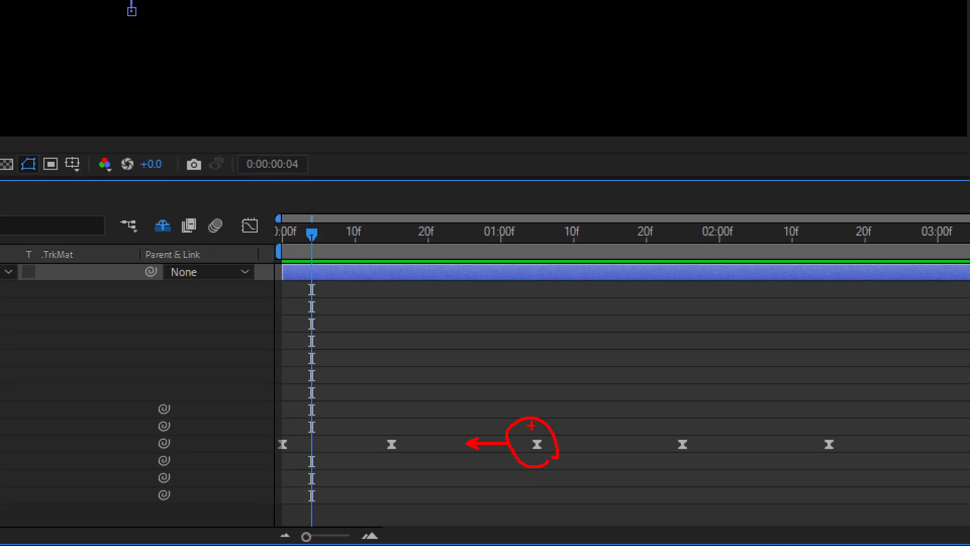
pyautogui.moveTo(626, 444); pyautogui.dragTo(560, 445)
pyautogui.press('Escape')
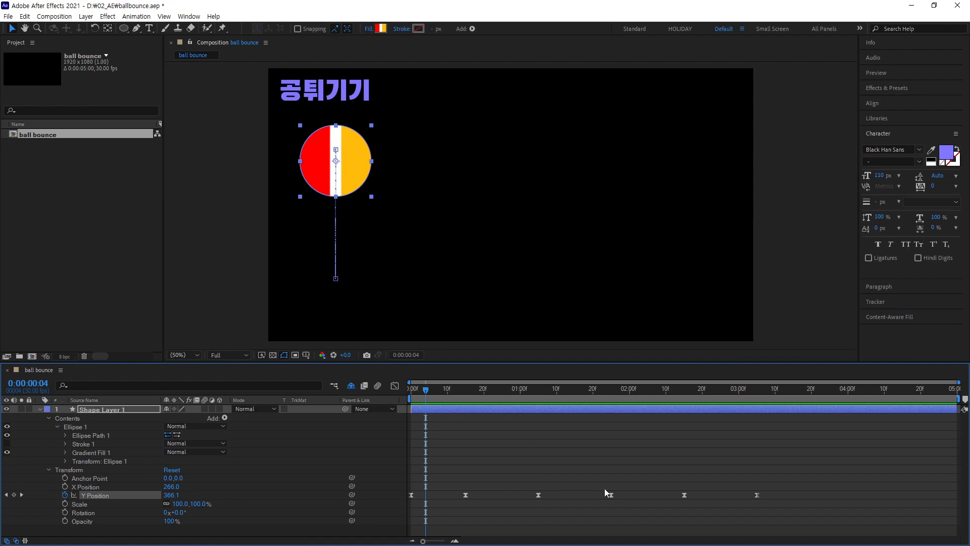
# - Move the last three Y Position keyframes earlier, to about 0:00:01:21, 0:00:02:05 and 0:00:02:17, so the bounce intervals progressively shorten
pyautogui.moveTo(610, 495); pyautogui.dragTo(596, 495)
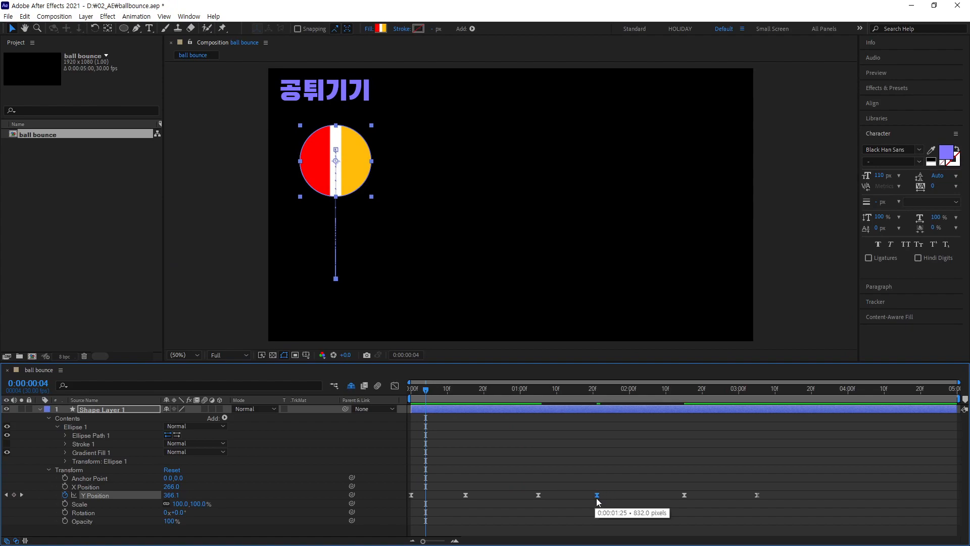
pyautogui.moveTo(684, 494); pyautogui.dragTo(647, 499)
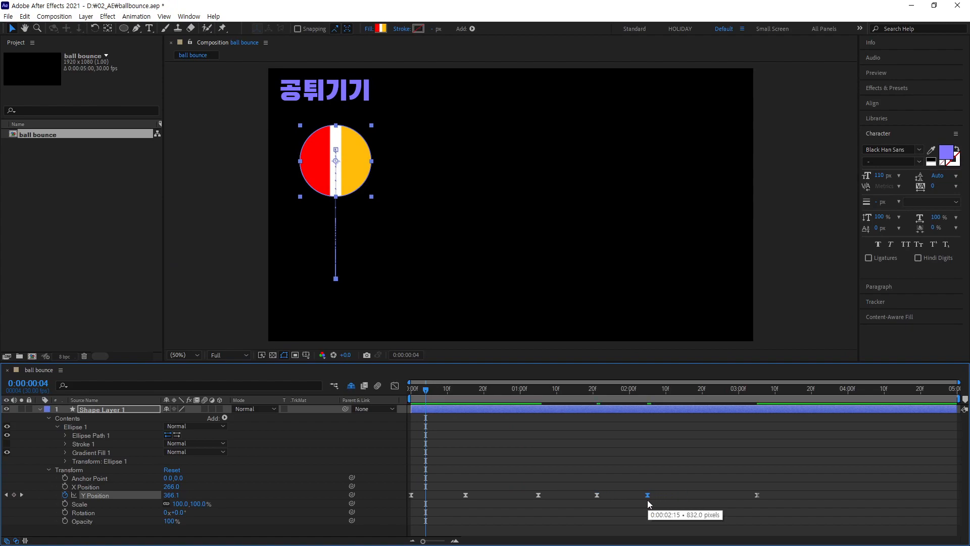
pyautogui.moveTo(753, 492); pyautogui.dragTo(689, 508)
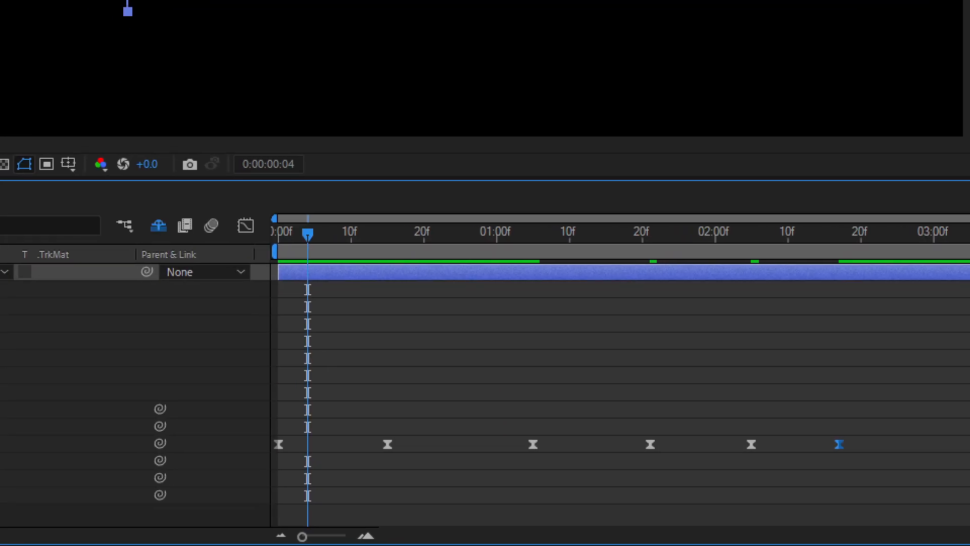
pyautogui.moveTo(472, 464)
pyautogui.mouseDown()
pyautogui.moveTo(529, 419)
pyautogui.moveTo(528, 451)
pyautogui.mouseUp()
pyautogui.moveTo(641, 457)
pyautogui.mouseDown()
pyautogui.moveTo(619, 461)
pyautogui.moveTo(659, 451)
pyautogui.mouseUp()
pyautogui.moveTo(750, 452); pyautogui.dragTo(754, 459)
pyautogui.moveTo(829, 457)
pyautogui.mouseDown()
pyautogui.moveTo(786, 435)
pyautogui.moveTo(825, 473)
pyautogui.mouseUp()
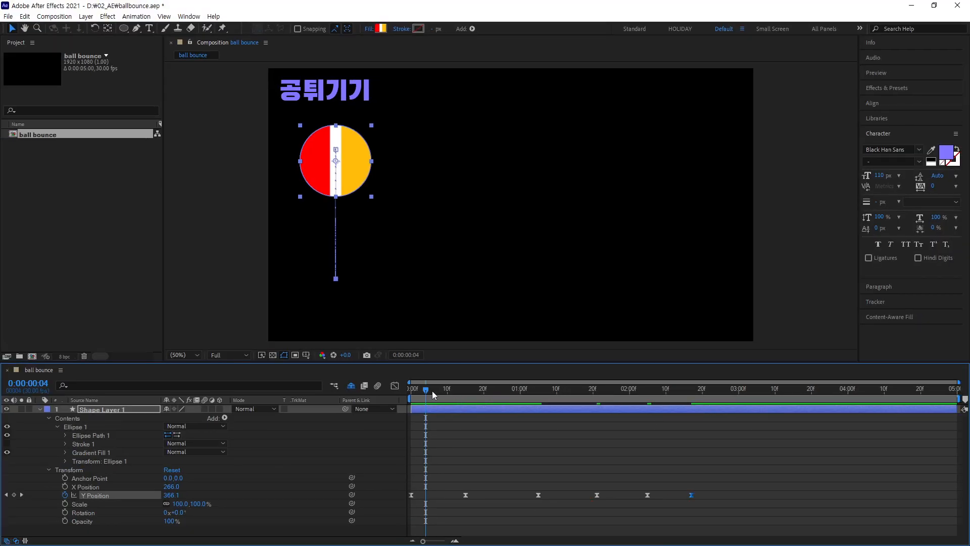
# - Preview the retimed bounce from the first frame and place the playhead at the final keyframe, 0:00:02:17
pyautogui.moveTo(431, 390); pyautogui.dragTo(411, 390)
pyautogui.press('space')
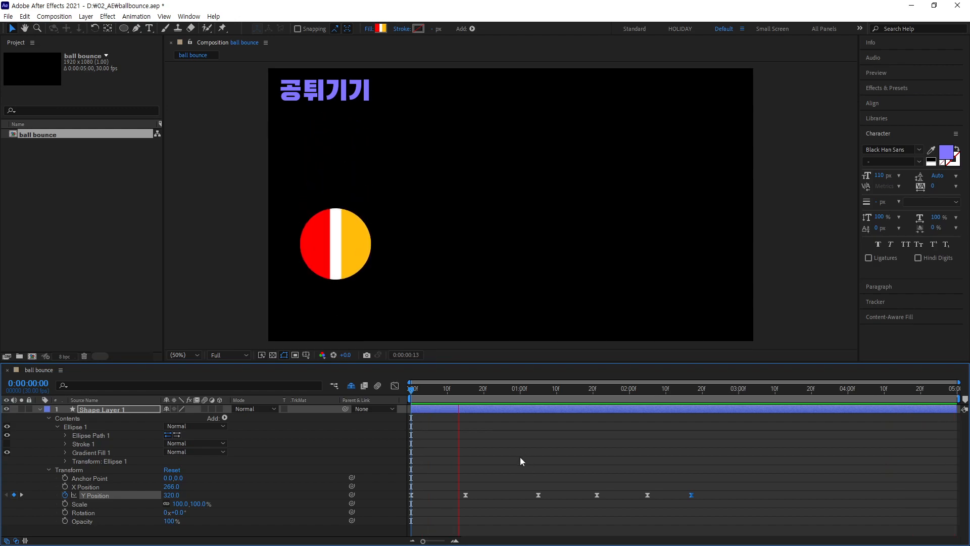
pyautogui.press('space')
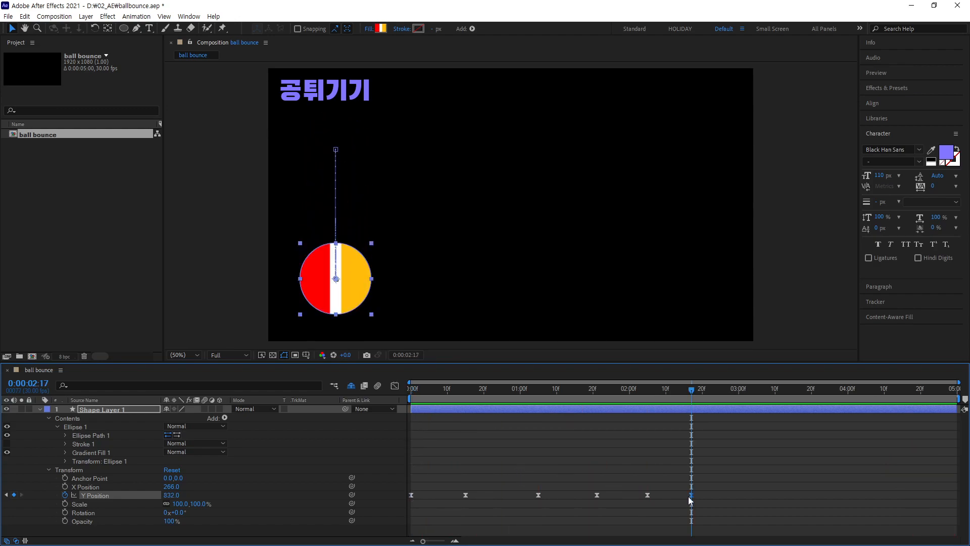
# - Move the final Y Position keyframe earlier to about 0:00:02:15, preview the bounce, and return the playhead to the first frame
pyautogui.moveTo(689, 496); pyautogui.dragTo(681, 496)
pyautogui.press('space')
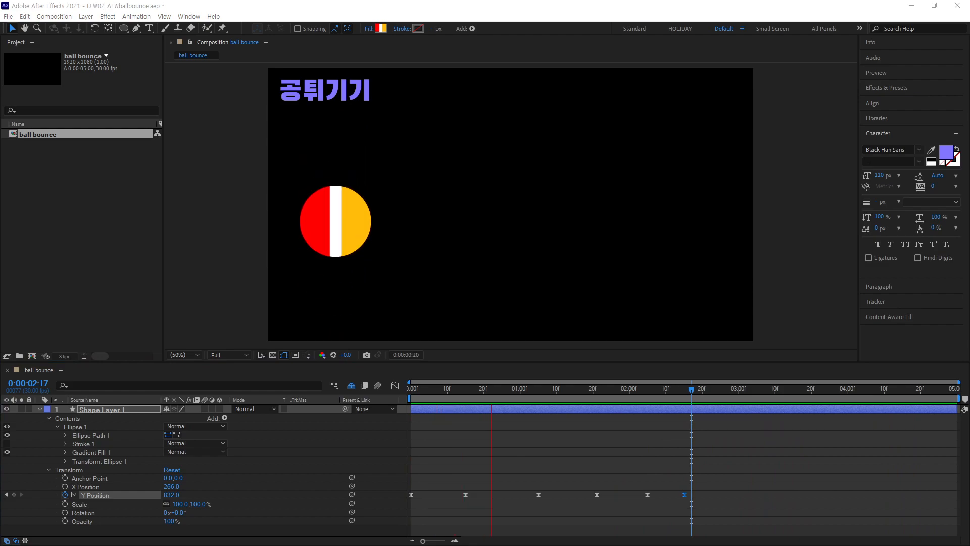
pyautogui.moveTo(615, 390); pyautogui.dragTo(399, 393)
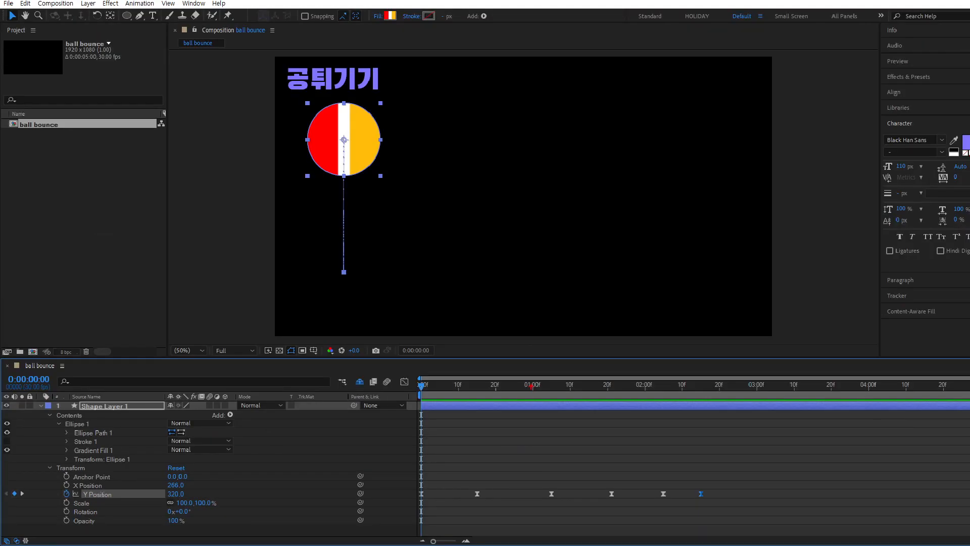
# - Keyframe X Position at the first frame, and move the ball horizontally to X Position 1518 at 0:00:02:15
pyautogui.moveTo(419, 412); pyautogui.dragTo(432, 419)
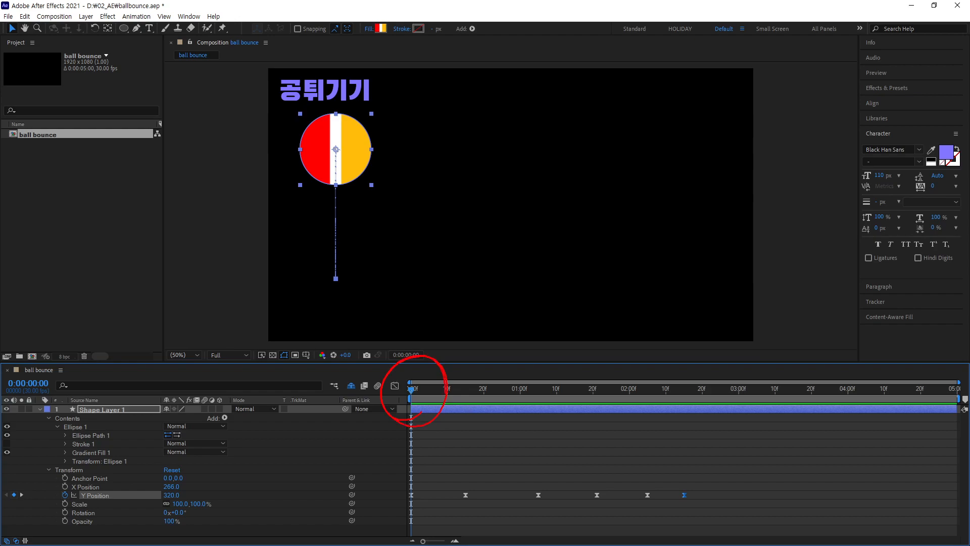
pyautogui.moveTo(565, 390); pyautogui.dragTo(457, 391)
pyautogui.press('Escape')
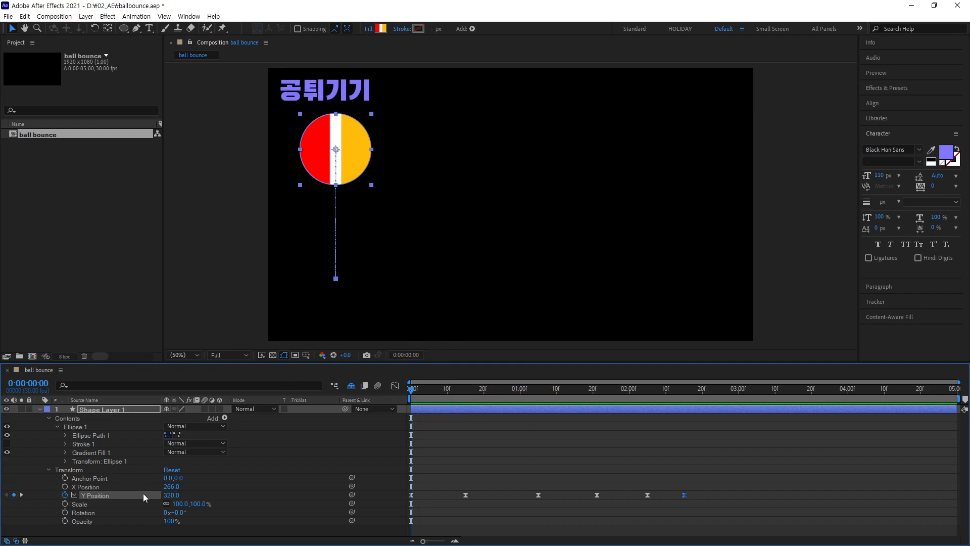
pyautogui.click(66, 487)
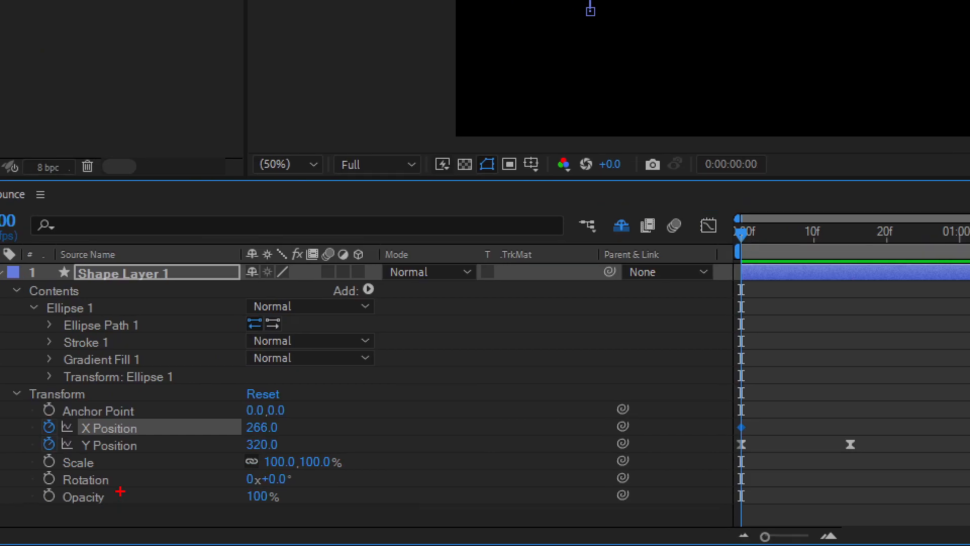
pyautogui.moveTo(142, 439)
pyautogui.mouseDown()
pyautogui.moveTo(73, 444)
pyautogui.moveTo(65, 420)
pyautogui.moveTo(101, 401)
pyautogui.moveTo(143, 427)
pyautogui.mouseUp()
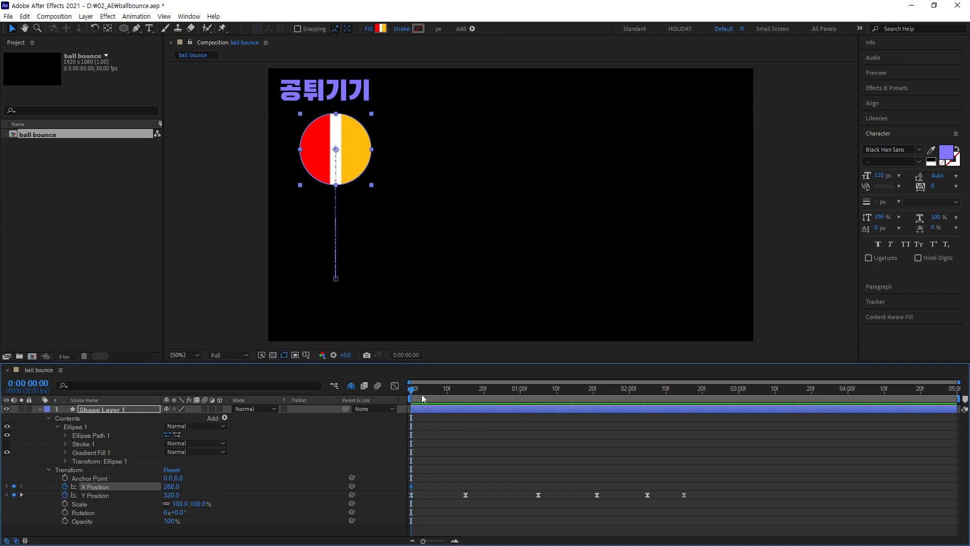
pyautogui.moveTo(413, 390); pyautogui.dragTo(683, 429)
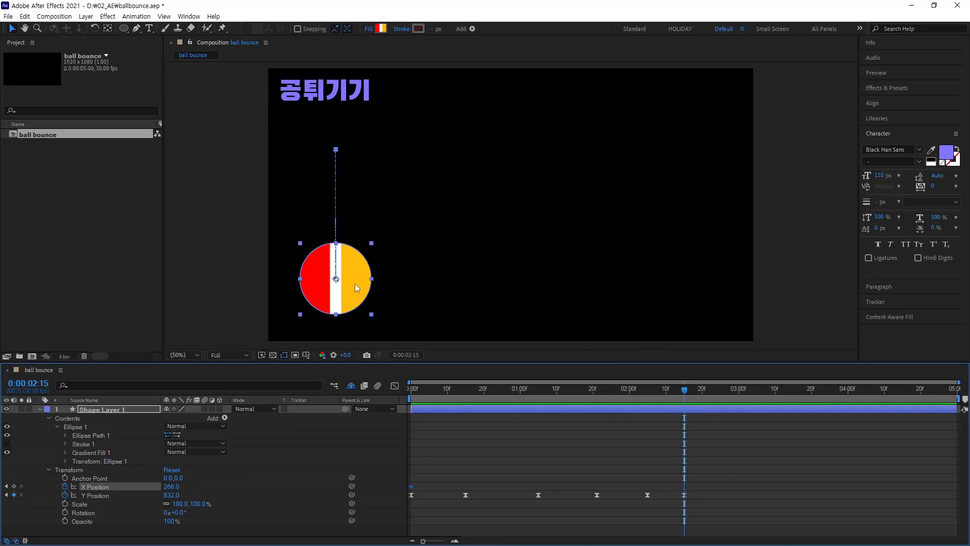
pyautogui.moveTo(397, 281); pyautogui.dragTo(677, 320)
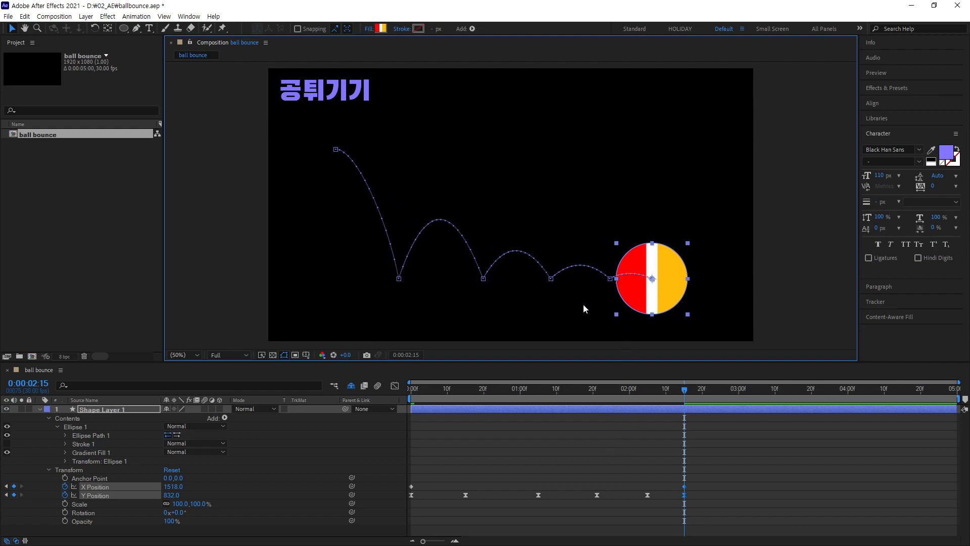
# - Preview the sideways bounce from the first frame and place the playhead at 0:00:01:10
pyautogui.moveTo(684, 389); pyautogui.dragTo(382, 378)
pyautogui.press('space')
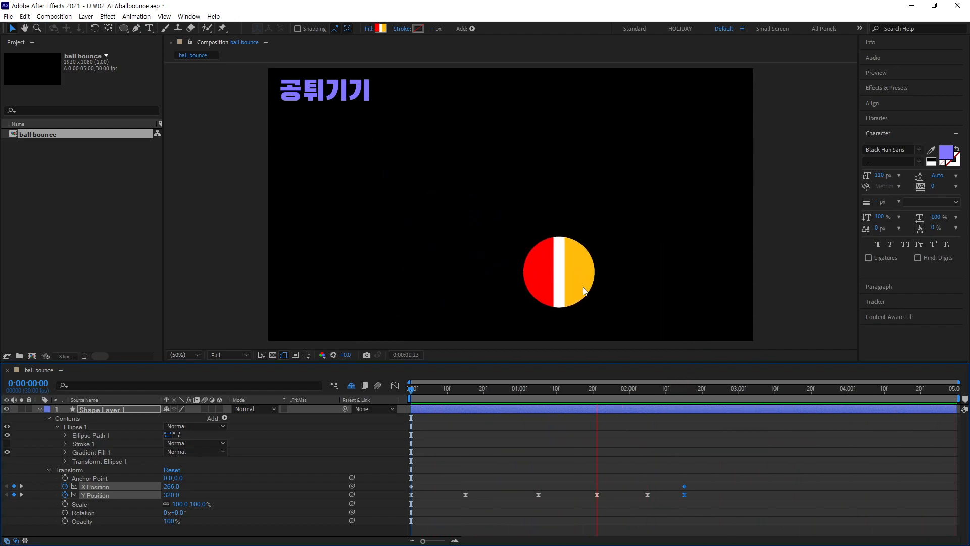
pyautogui.moveTo(568, 392); pyautogui.dragTo(556, 410)
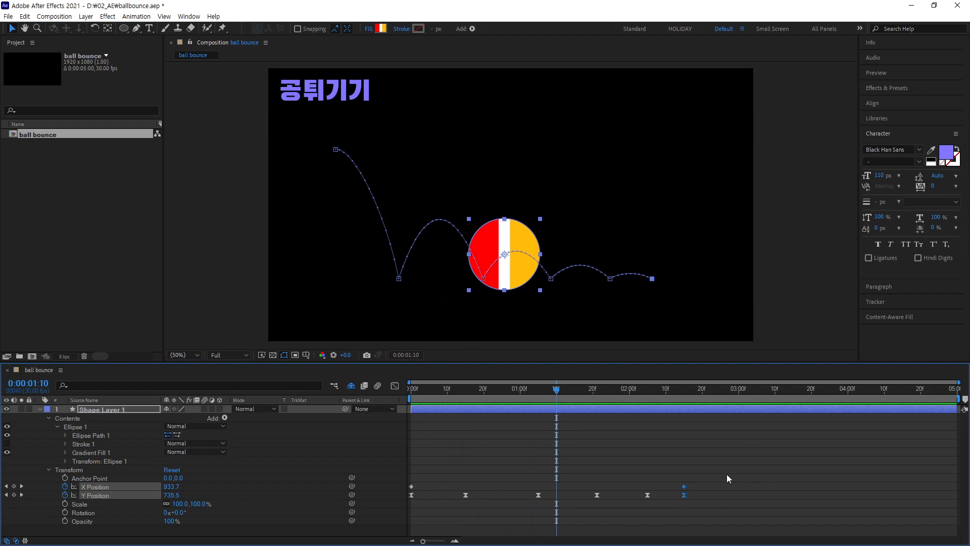
# - Open the Graph Editor and show only the X Position curve
pyautogui.click(394, 386)
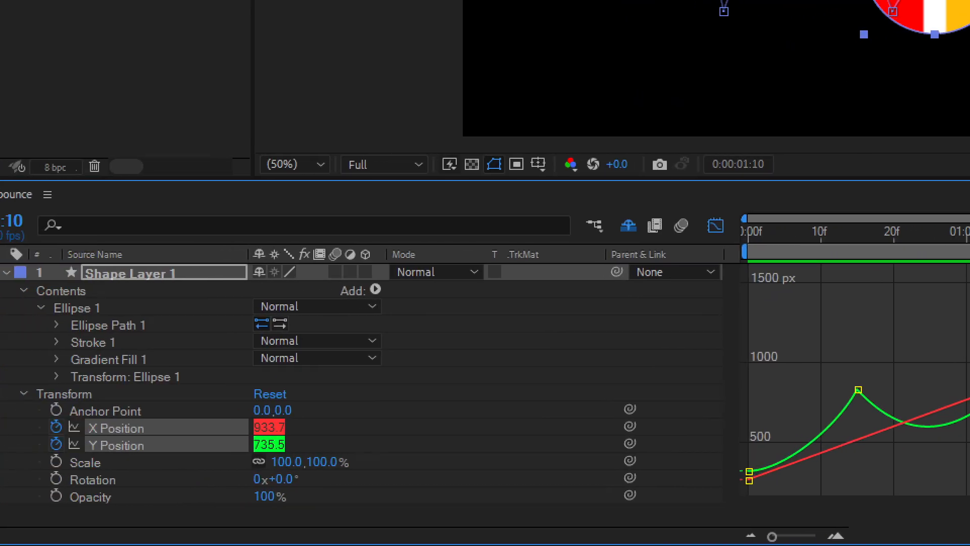
pyautogui.moveTo(507, 371)
pyautogui.mouseDown()
pyautogui.moveTo(503, 453)
pyautogui.moveTo(556, 443)
pyautogui.moveTo(560, 381)
pyautogui.moveTo(505, 359)
pyautogui.mouseUp()
pyautogui.moveTo(100, 421); pyautogui.dragTo(137, 409)
pyautogui.moveTo(528, 365); pyautogui.dragTo(533, 369)
pyautogui.moveTo(519, 380); pyautogui.dragTo(510, 438)
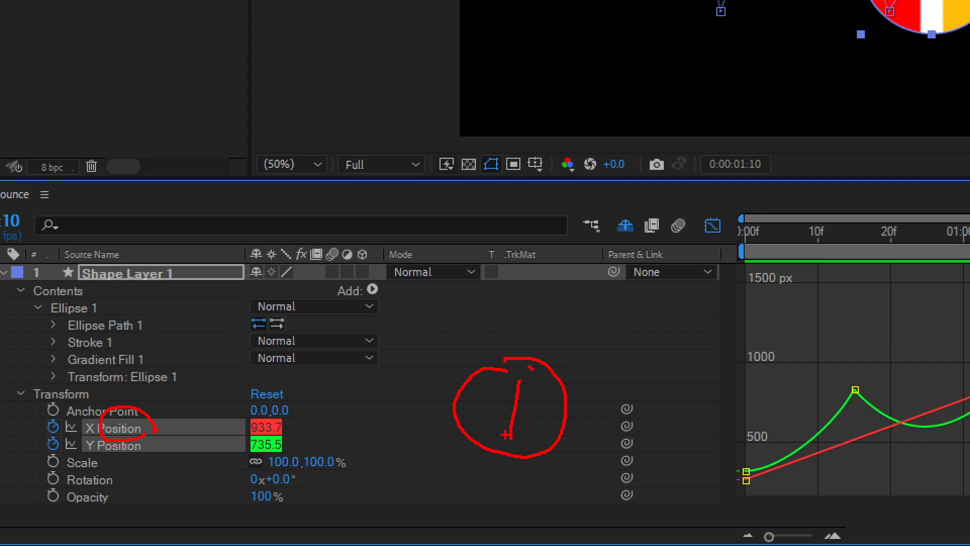
pyautogui.moveTo(121, 341)
pyautogui.mouseDown()
pyautogui.moveTo(159, 377)
pyautogui.moveTo(212, 367)
pyautogui.mouseUp()
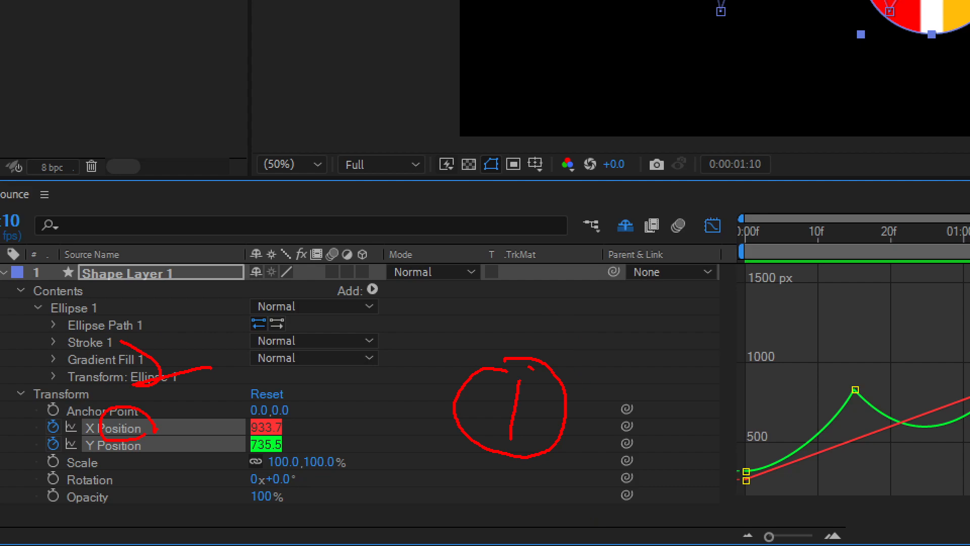
pyautogui.moveTo(144, 440); pyautogui.dragTo(126, 446)
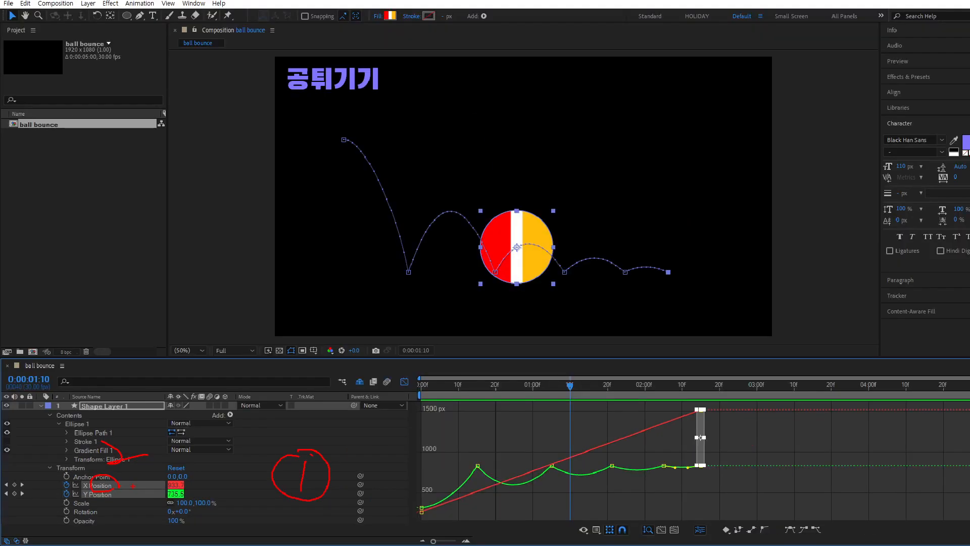
pyautogui.press('Escape')
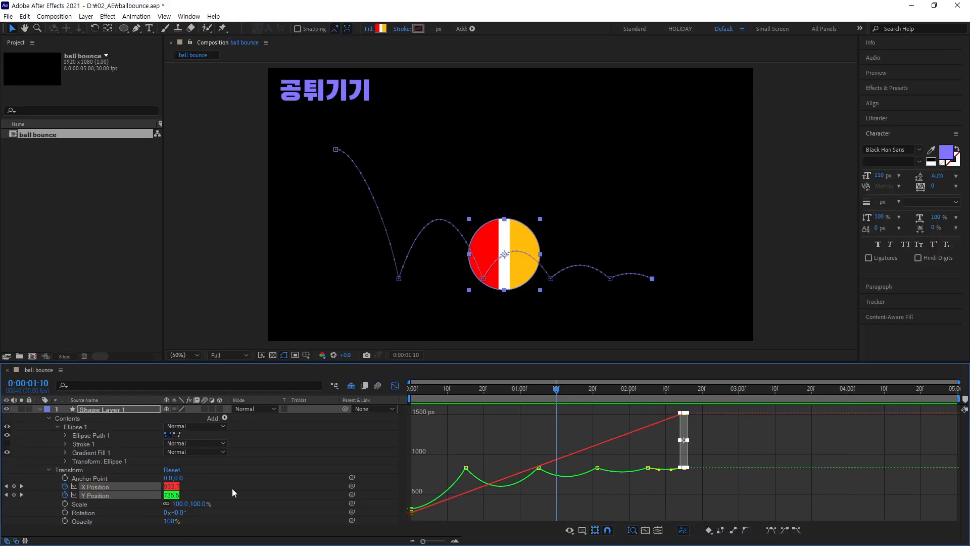
pyautogui.click(231, 488)
pyautogui.click(106, 485)
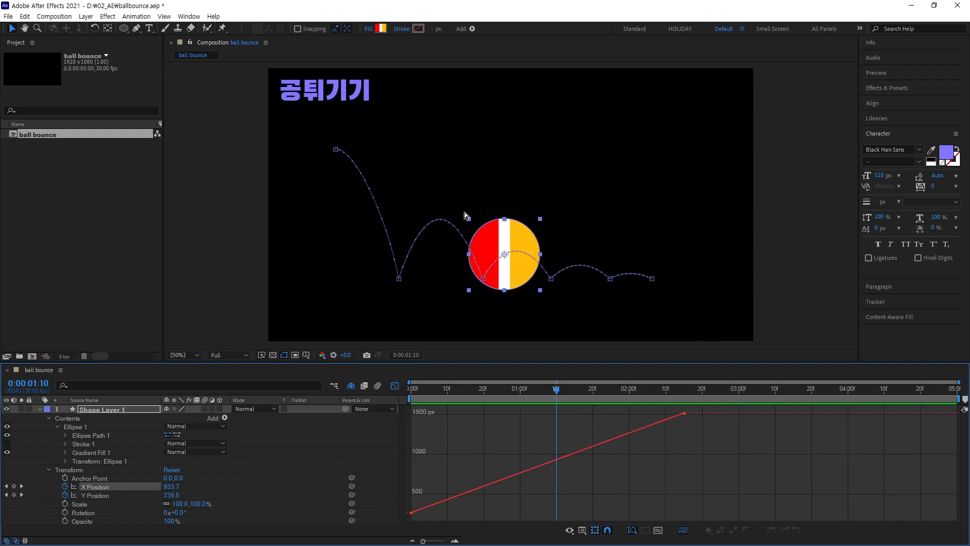
# - Apply Easy Ease In and Easy Ease Out to both X Position keyframes and clear the keyframe selection
pyautogui.moveTo(631, 316)
pyautogui.mouseDown()
pyautogui.moveTo(405, 184)
pyautogui.moveTo(653, 292)
pyautogui.mouseUp()
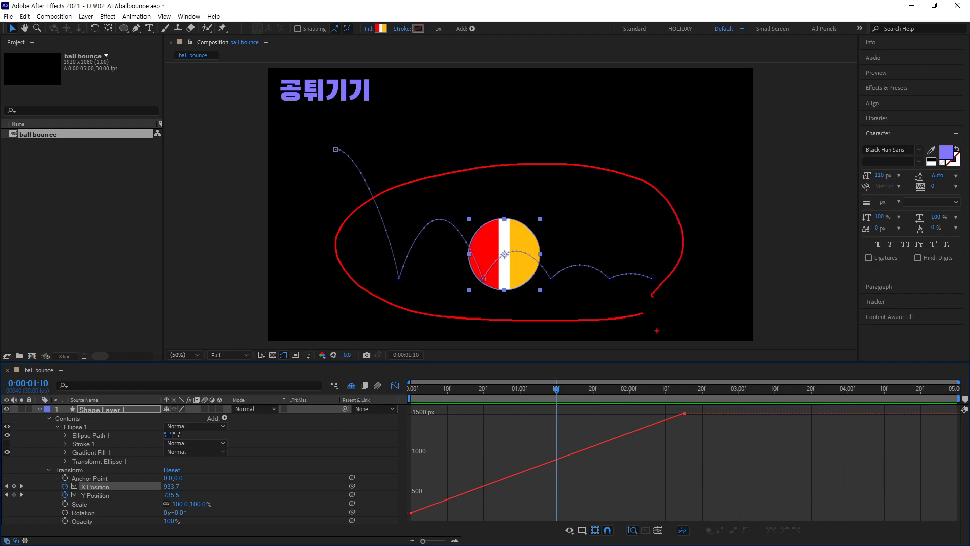
pyautogui.press('Escape')
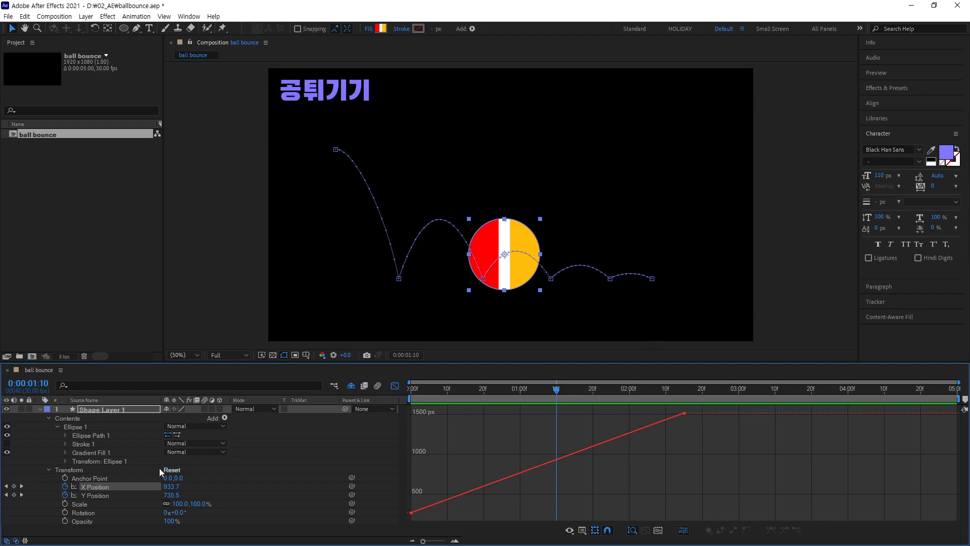
pyautogui.click(107, 486)
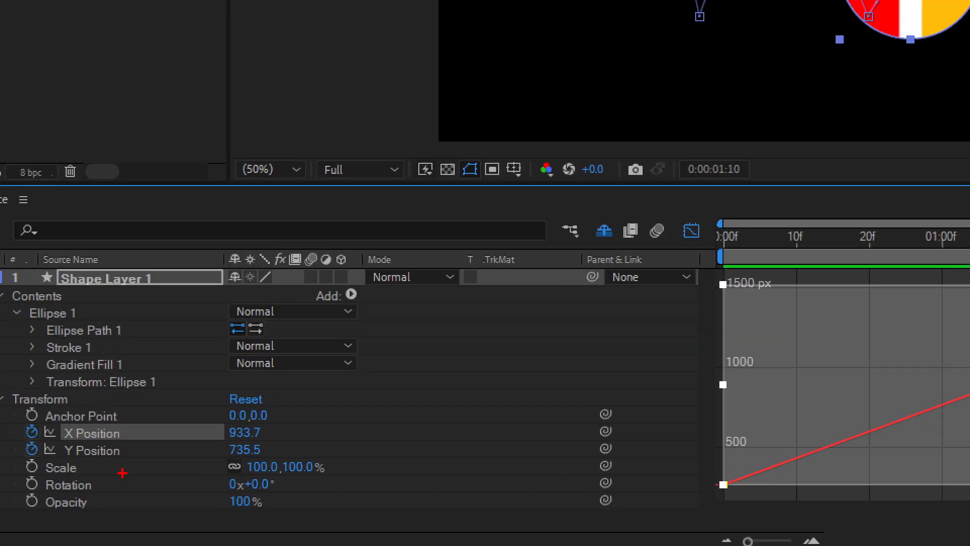
pyautogui.moveTo(79, 495)
pyautogui.mouseDown()
pyautogui.moveTo(114, 490)
pyautogui.moveTo(79, 486)
pyautogui.mouseUp()
pyautogui.moveTo(271, 447); pyautogui.dragTo(284, 430)
pyautogui.press('Escape')
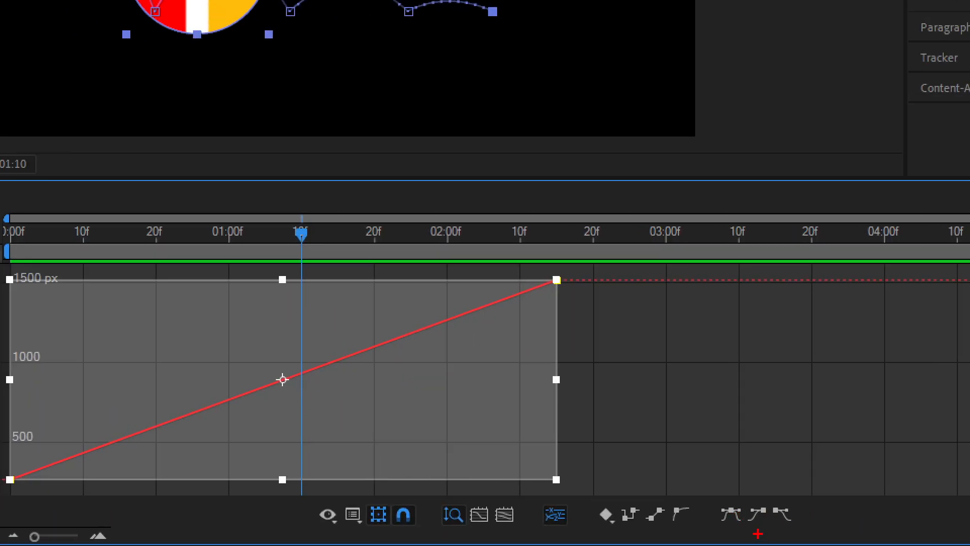
pyautogui.moveTo(775, 519)
pyautogui.mouseDown()
pyautogui.moveTo(812, 542)
pyautogui.moveTo(798, 535)
pyautogui.mouseUp()
pyautogui.press('r')
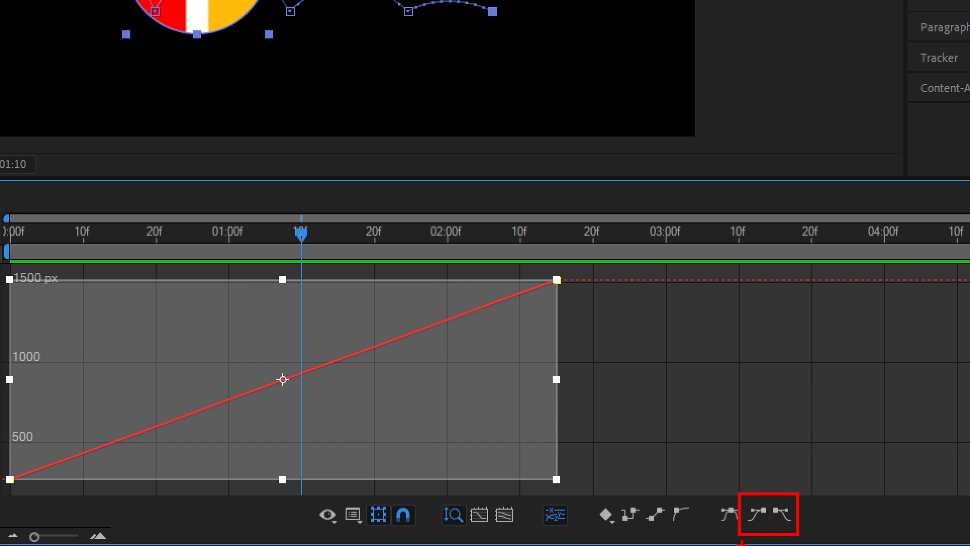
pyautogui.press('Escape')
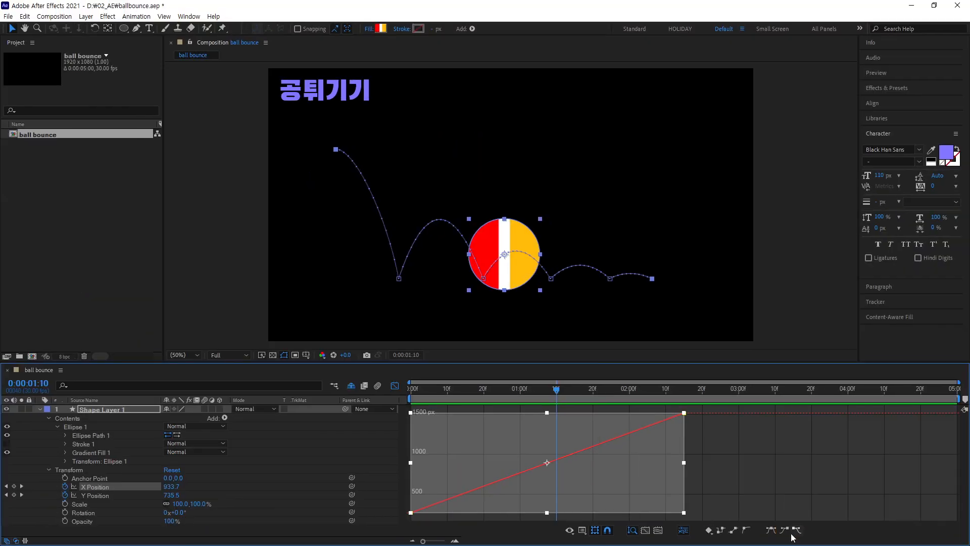
pyautogui.click(783, 529)
pyautogui.click(796, 530)
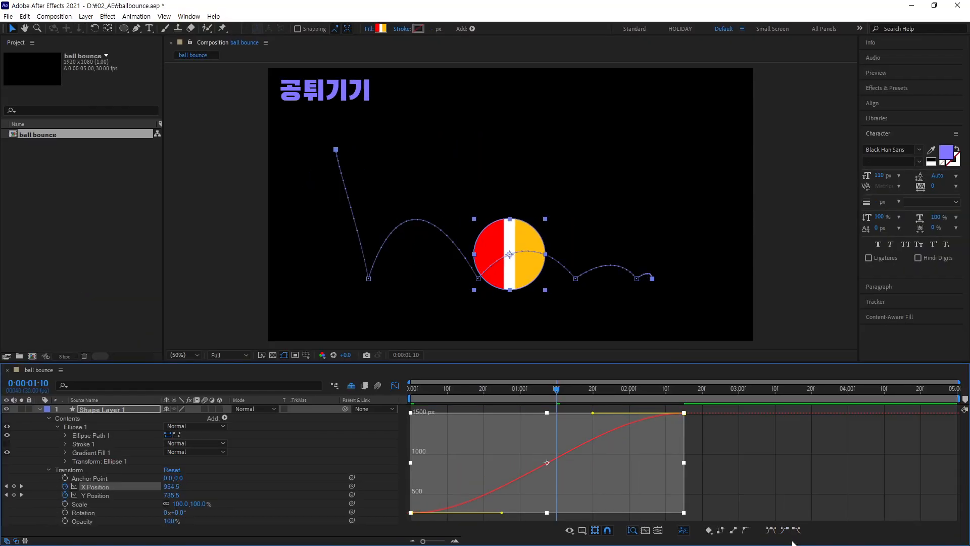
pyautogui.click(814, 475)
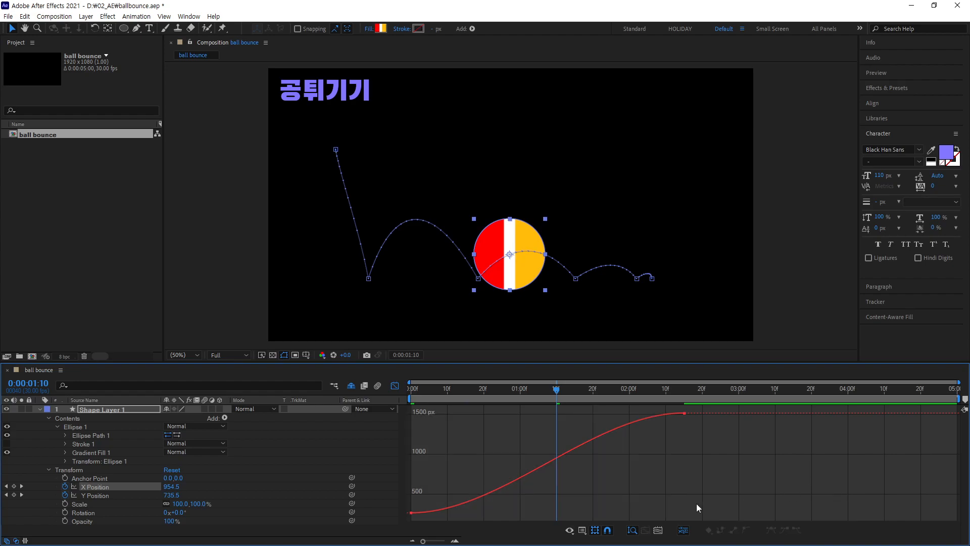
# - Raise the first X Position keyframe's outgoing handle steeply so the sideways motion starts fast and gradually slows
pyautogui.click(411, 512)
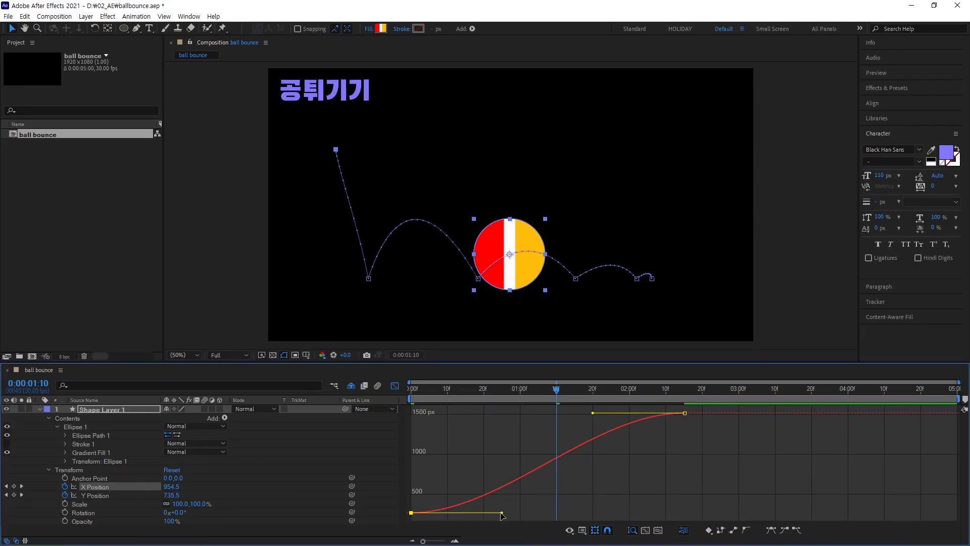
pyautogui.moveTo(501, 513); pyautogui.dragTo(479, 466)
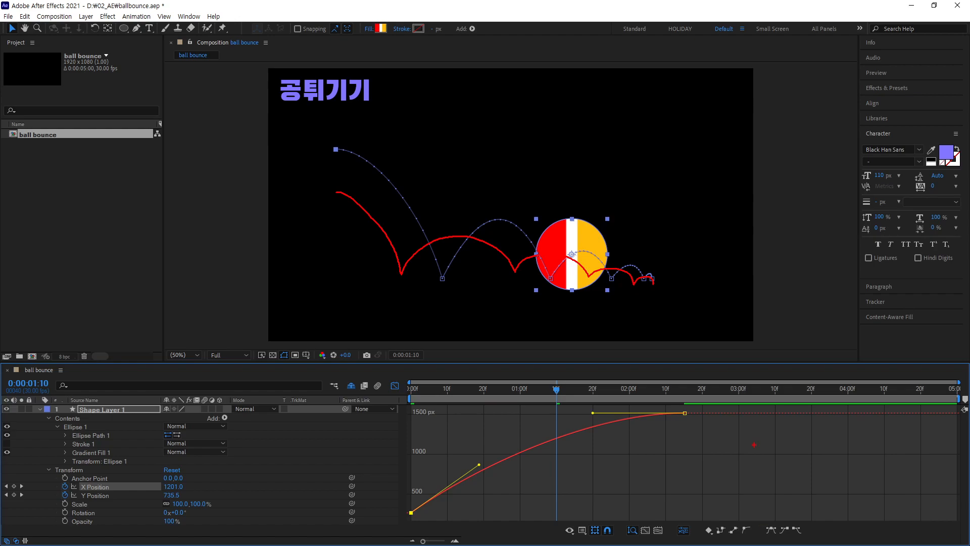
pyautogui.press('Escape')
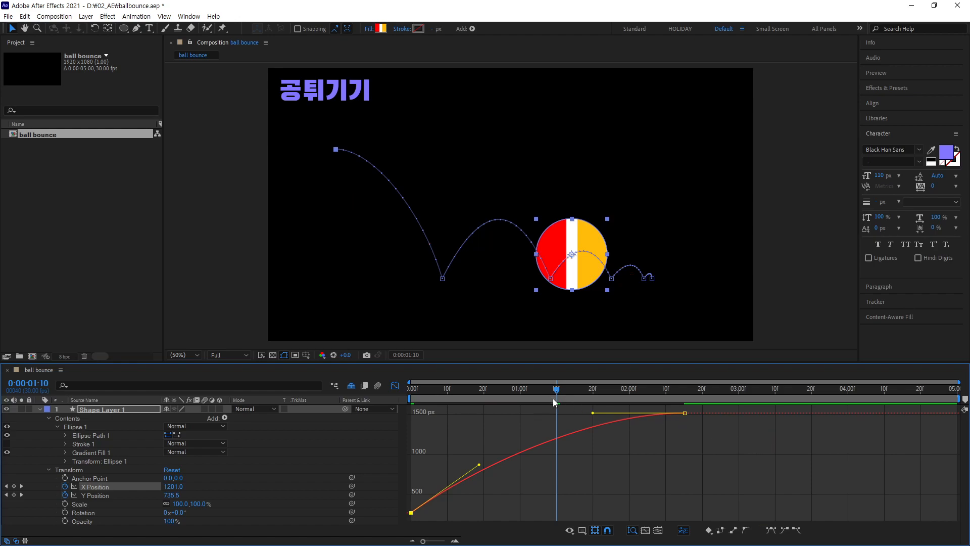
# - Lower the final X Position keyframe's incoming handle slightly, preview the bounce from the start, and return the playhead to the first frame
pyautogui.moveTo(556, 390); pyautogui.dragTo(371, 407)
pyautogui.press('space')
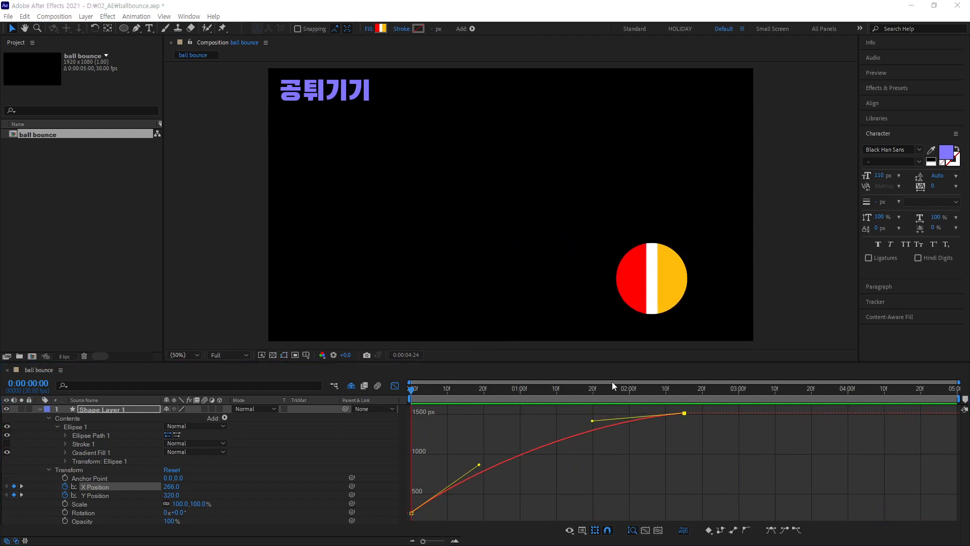
pyautogui.moveTo(628, 388); pyautogui.dragTo(398, 408)
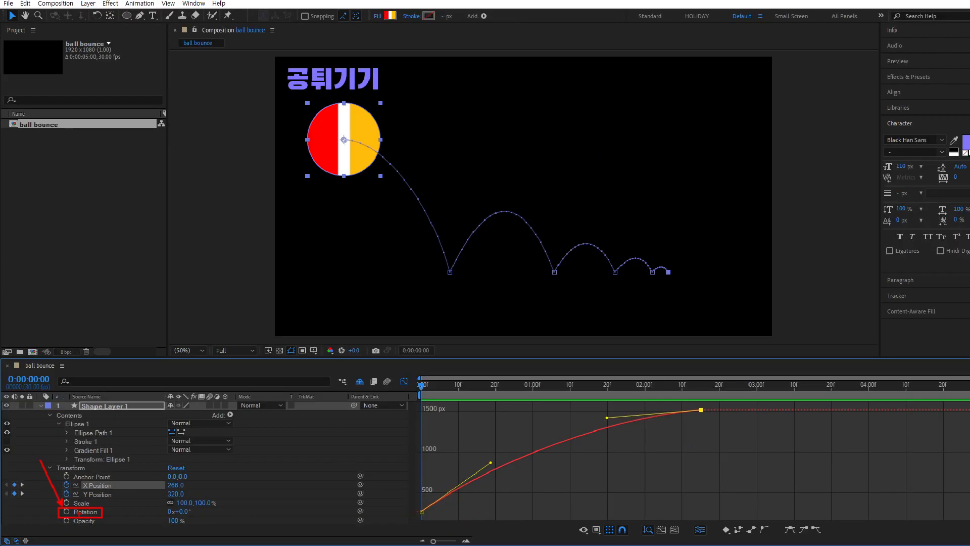
# - Set a Rotation keyframe of 0x+0.0° for the ball at the first frame
pyautogui.click(67, 511)
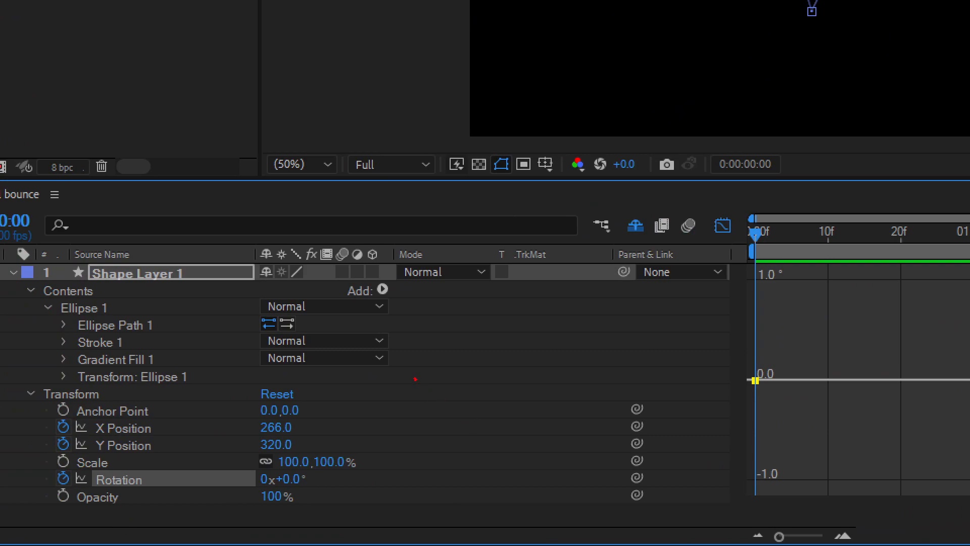
pyautogui.moveTo(415, 379); pyautogui.dragTo(422, 375)
pyautogui.moveTo(494, 364); pyautogui.dragTo(476, 404)
pyautogui.moveTo(467, 370); pyautogui.dragTo(493, 397)
pyautogui.moveTo(548, 366); pyautogui.dragTo(572, 363)
pyautogui.moveTo(557, 354); pyautogui.dragTo(564, 384)
pyautogui.moveTo(620, 345); pyautogui.dragTo(617, 348)
pyautogui.moveTo(648, 368); pyautogui.dragTo(656, 371)
pyautogui.moveTo(681, 335); pyautogui.dragTo(678, 337)
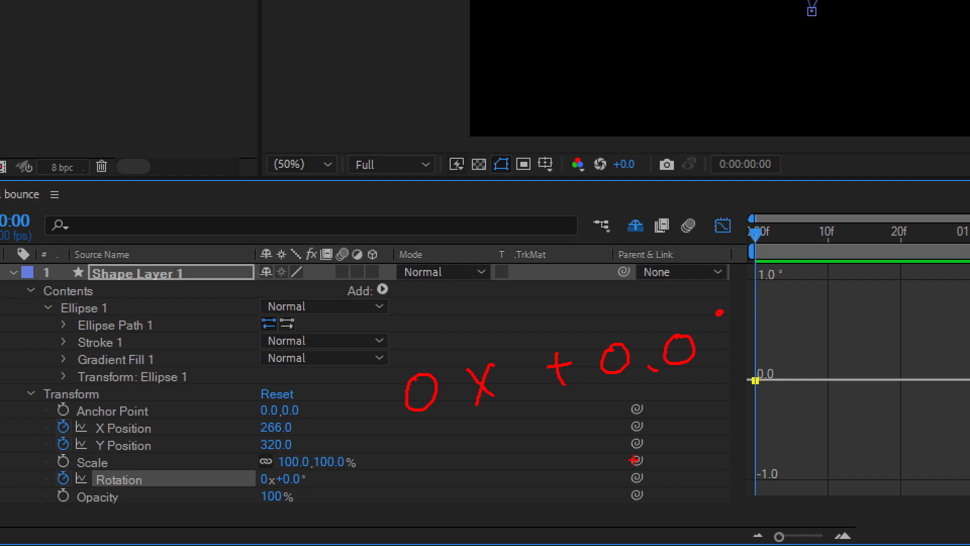
pyautogui.moveTo(432, 350); pyautogui.dragTo(445, 280)
pyautogui.moveTo(460, 217)
pyautogui.mouseDown()
pyautogui.moveTo(494, 238)
pyautogui.moveTo(484, 269)
pyautogui.mouseUp()
pyautogui.moveTo(516, 207)
pyautogui.mouseDown()
pyautogui.moveTo(507, 249)
pyautogui.moveTo(541, 227)
pyautogui.mouseUp()
pyautogui.moveTo(565, 198)
pyautogui.mouseDown()
pyautogui.moveTo(545, 214)
pyautogui.moveTo(546, 233)
pyautogui.mouseUp()
pyautogui.moveTo(589, 170); pyautogui.dragTo(585, 196)
pyautogui.moveTo(587, 178); pyautogui.dragTo(617, 177)
pyautogui.moveTo(581, 206); pyautogui.dragTo(624, 188)
pyautogui.moveTo(608, 201); pyautogui.dragTo(617, 226)
pyautogui.moveTo(736, 382)
pyautogui.mouseDown()
pyautogui.moveTo(749, 377)
pyautogui.moveTo(742, 363)
pyautogui.mouseUp()
pyautogui.moveTo(697, 231); pyautogui.dragTo(723, 228)
pyautogui.moveTo(742, 207)
pyautogui.mouseDown()
pyautogui.moveTo(734, 232)
pyautogui.moveTo(752, 242)
pyautogui.mouseUp()
pyautogui.moveTo(792, 188)
pyautogui.mouseDown()
pyautogui.moveTo(773, 200)
pyautogui.moveTo(815, 229)
pyautogui.mouseUp()
pyautogui.click(844, 236)
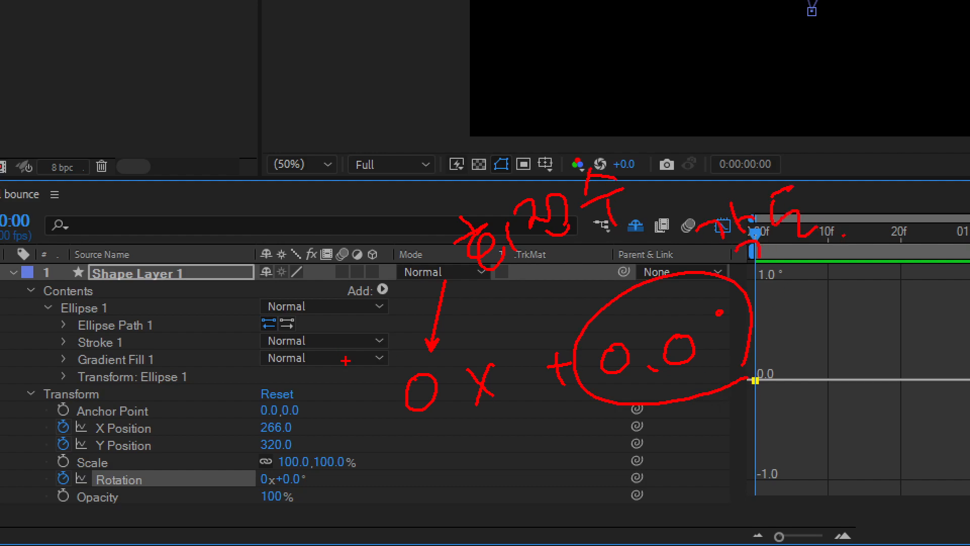
pyautogui.moveTo(640, 455); pyautogui.dragTo(640, 492)
pyautogui.moveTo(667, 429)
pyautogui.mouseDown()
pyautogui.moveTo(688, 471)
pyautogui.moveTo(672, 481)
pyautogui.mouseUp()
pyautogui.moveTo(668, 448)
pyautogui.mouseDown()
pyautogui.moveTo(700, 452)
pyautogui.moveTo(710, 436)
pyautogui.mouseUp()
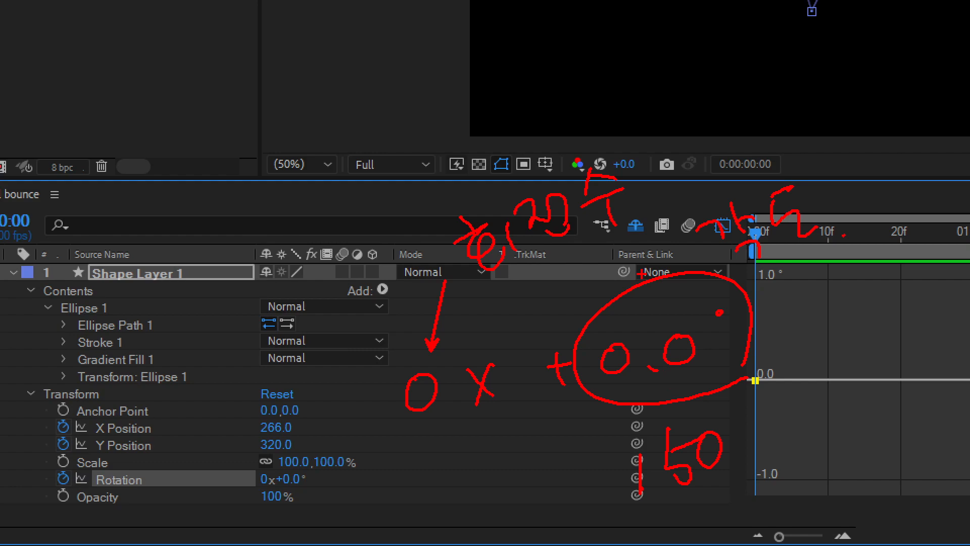
pyautogui.moveTo(452, 489); pyautogui.dragTo(450, 528)
pyautogui.moveTo(559, 459); pyautogui.dragTo(535, 505)
pyautogui.moveTo(524, 470); pyautogui.dragTo(562, 492)
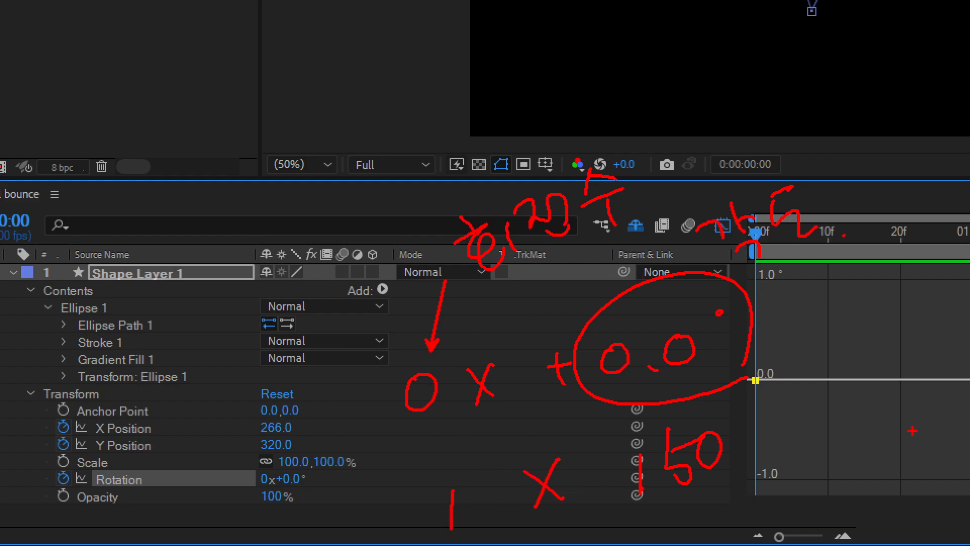
pyautogui.moveTo(803, 406); pyautogui.dragTo(792, 443)
pyautogui.moveTo(836, 375); pyautogui.dragTo(833, 415)
pyautogui.moveTo(870, 395); pyautogui.dragTo(865, 409)
pyautogui.moveTo(903, 372); pyautogui.dragTo(902, 404)
pyautogui.moveTo(865, 465); pyautogui.dragTo(862, 497)
pyautogui.moveTo(883, 427); pyautogui.dragTo(902, 471)
pyautogui.moveTo(924, 434); pyautogui.dragTo(921, 441)
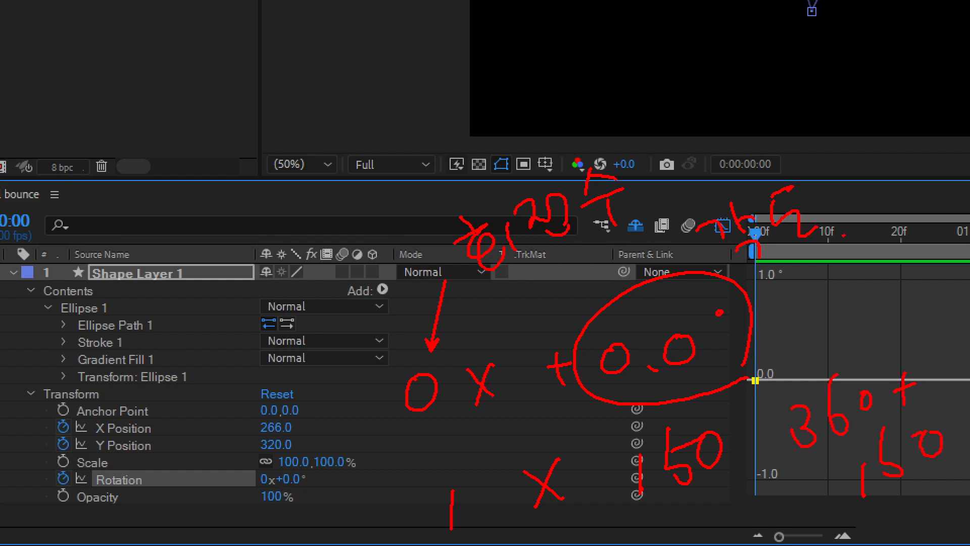
pyautogui.hotkey('ctrl', 'z')
pyautogui.moveTo(432, 486)
pyautogui.mouseDown()
pyautogui.moveTo(459, 501)
pyautogui.moveTo(443, 534)
pyautogui.moveTo(487, 519)
pyautogui.mouseUp()
pyautogui.press('Escape')
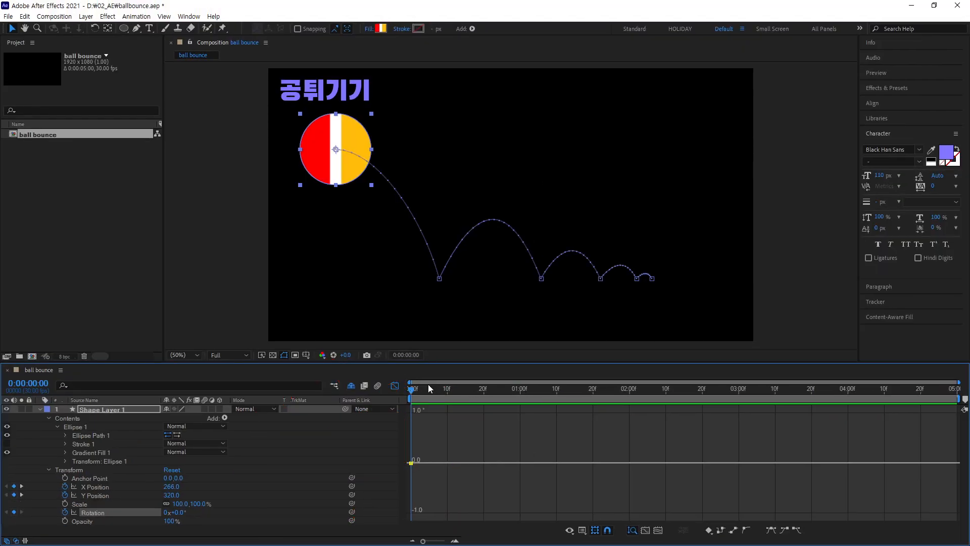
# - Add a Rotation keyframe of 2x+113.0° for the ball at 0:00:02:15 and preview the spin from the first frame
pyautogui.moveTo(413, 390); pyautogui.dragTo(686, 424)
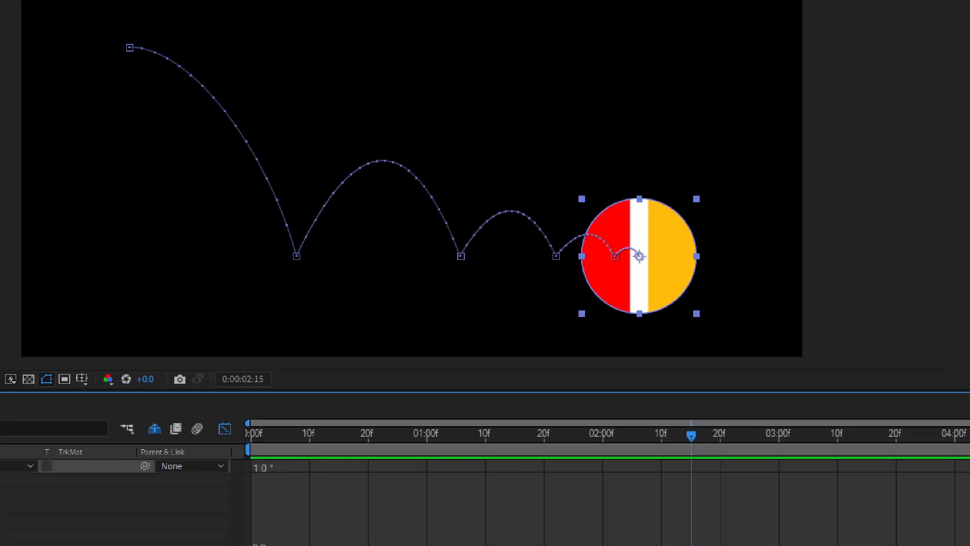
pyautogui.moveTo(655, 267)
pyautogui.mouseDown()
pyautogui.moveTo(673, 264)
pyautogui.moveTo(656, 280)
pyautogui.mouseUp()
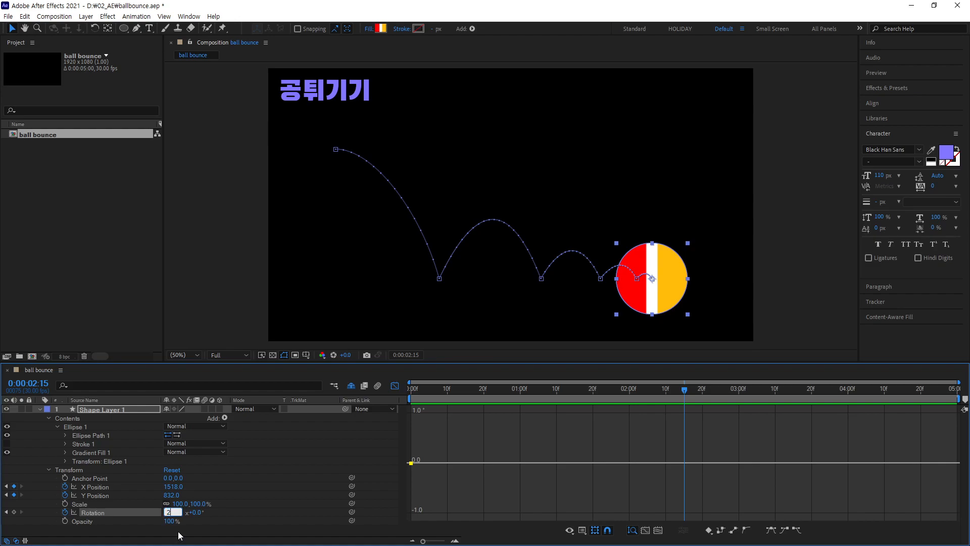
pyautogui.press('Return')
pyautogui.moveTo(195, 511); pyautogui.dragTo(236, 513)
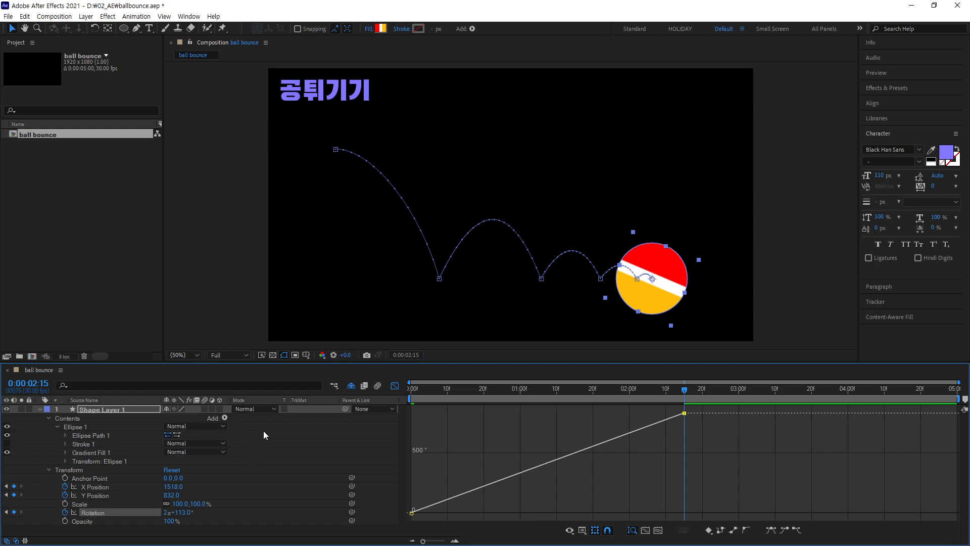
pyautogui.moveTo(684, 389); pyautogui.dragTo(415, 397)
pyautogui.press('space')
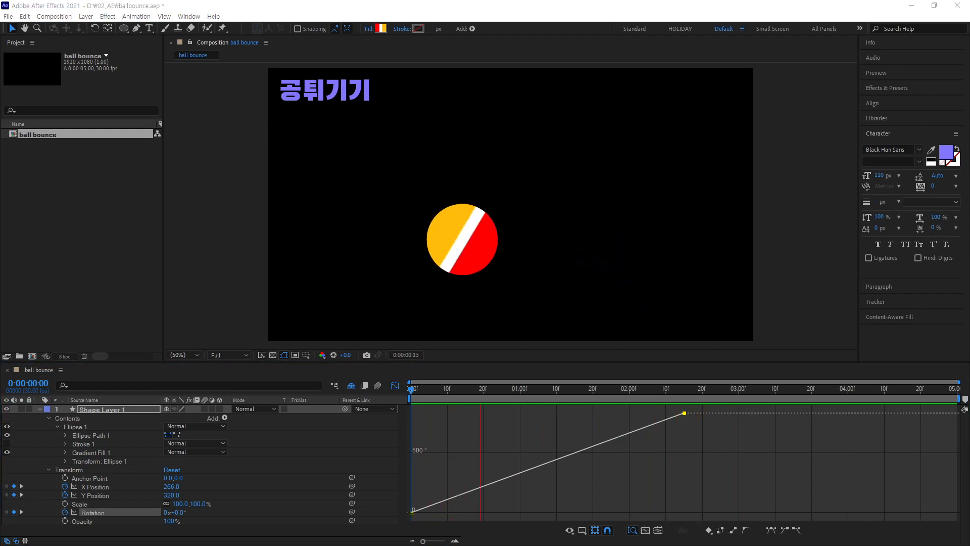
pyautogui.moveTo(602, 389); pyautogui.dragTo(459, 389)
pyautogui.press('space')
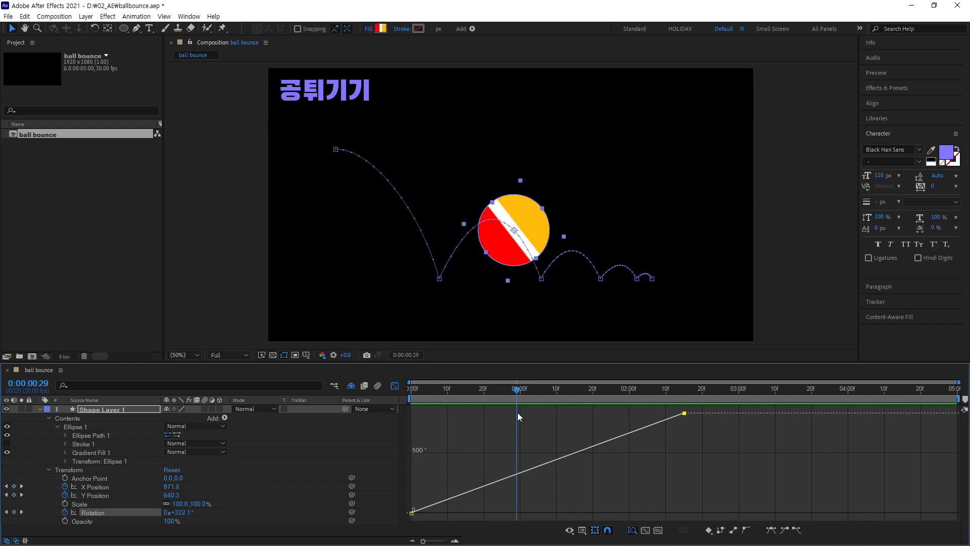
# - Select both Rotation keyframes and apply Easy Ease In and Easy Ease Out to them
pyautogui.click(99, 513)
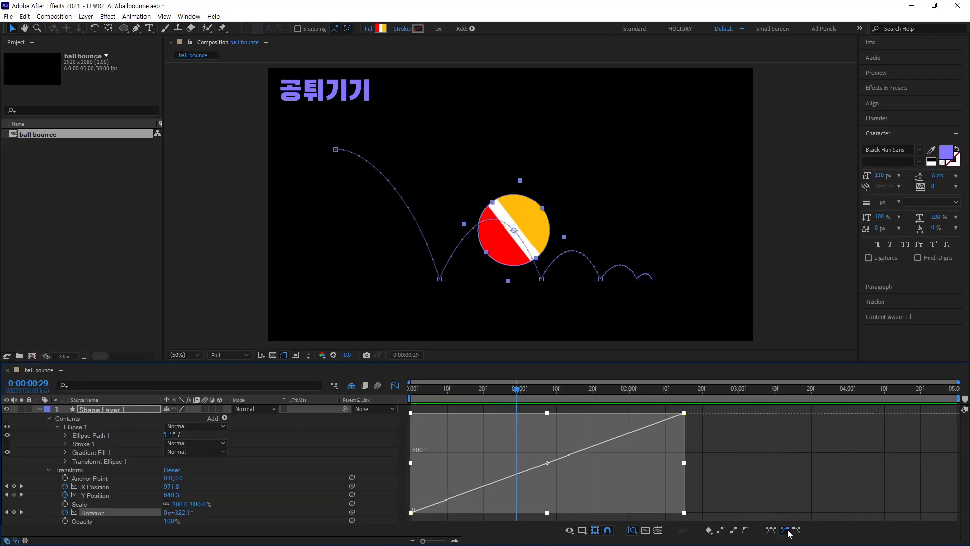
pyautogui.click(794, 515)
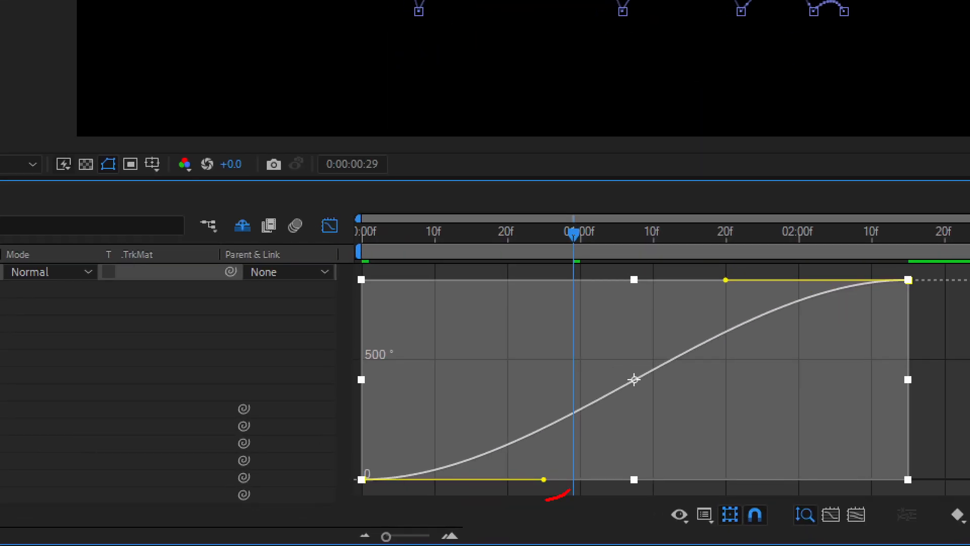
pyautogui.moveTo(499, 400); pyautogui.dragTo(537, 468)
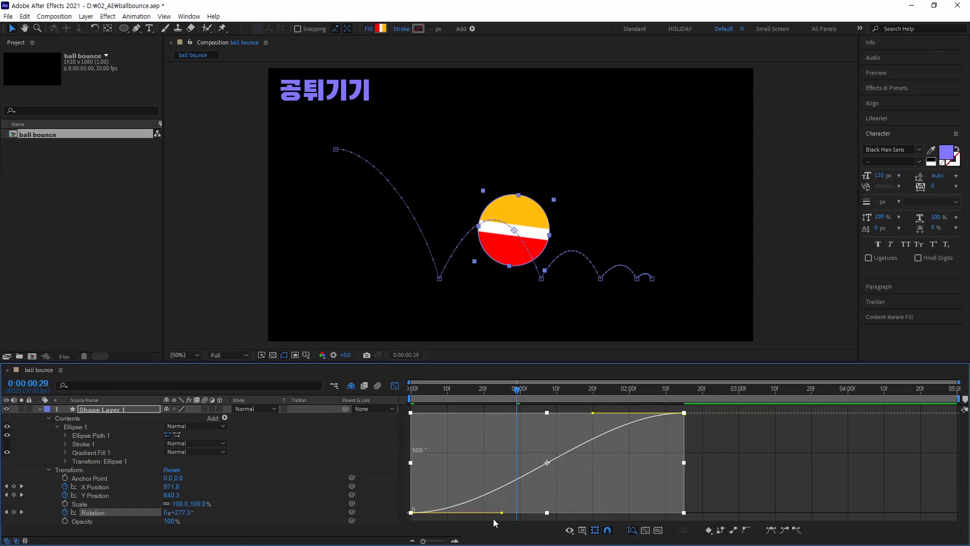
# - Raise the first Rotation keyframe's outgoing handle, lower the last one's incoming handle slightly, and preview the decelerating spin from the start
pyautogui.moveTo(502, 513); pyautogui.dragTo(480, 468)
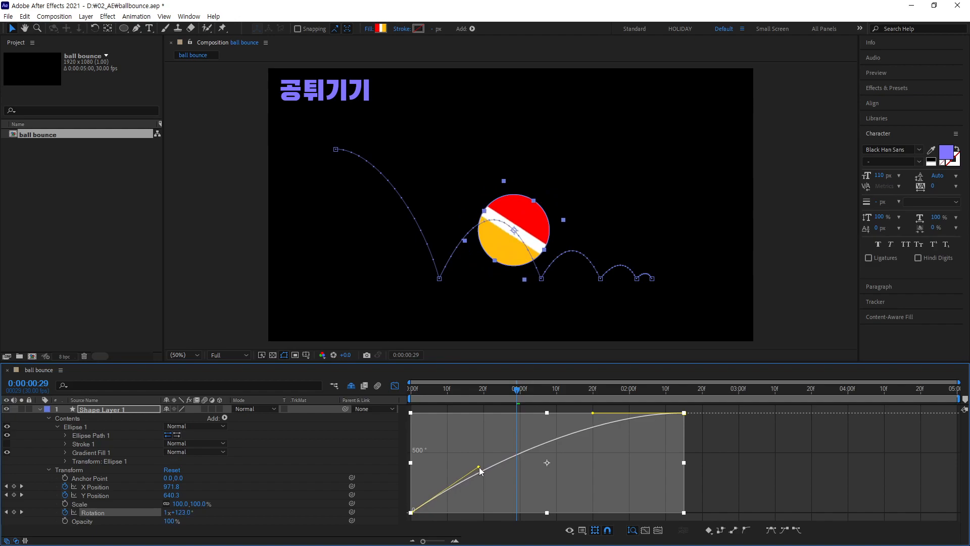
pyautogui.moveTo(592, 412); pyautogui.dragTo(594, 424)
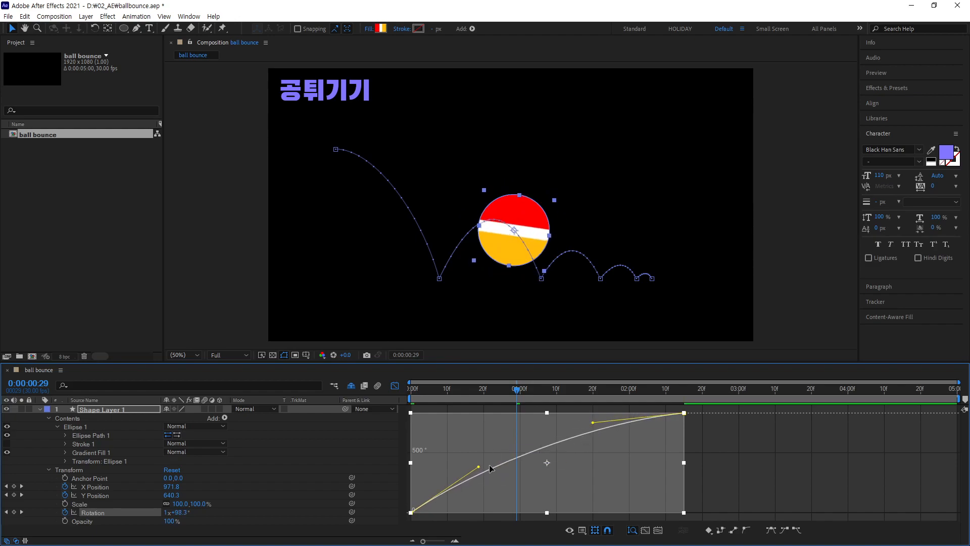
pyautogui.moveTo(478, 467); pyautogui.dragTo(477, 466)
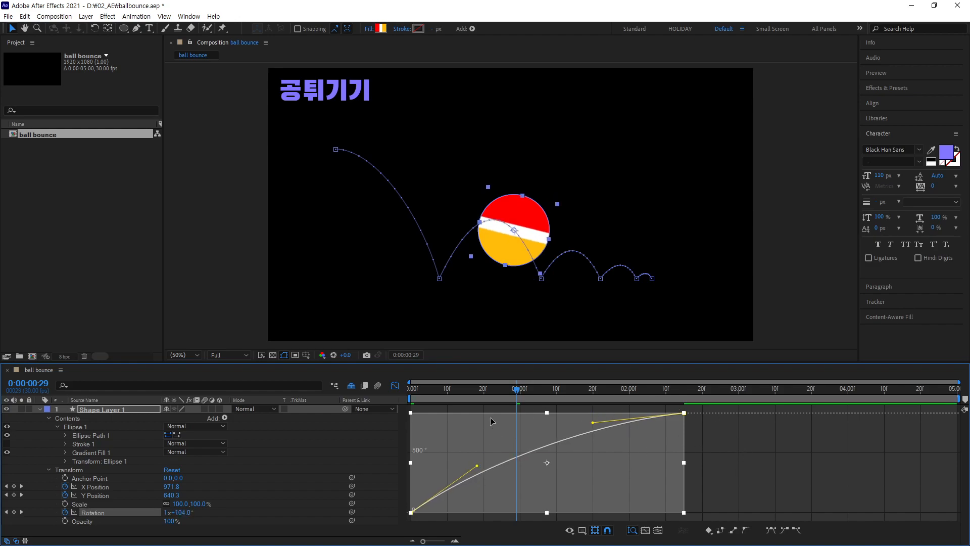
pyautogui.press('Home')
pyautogui.press('space')
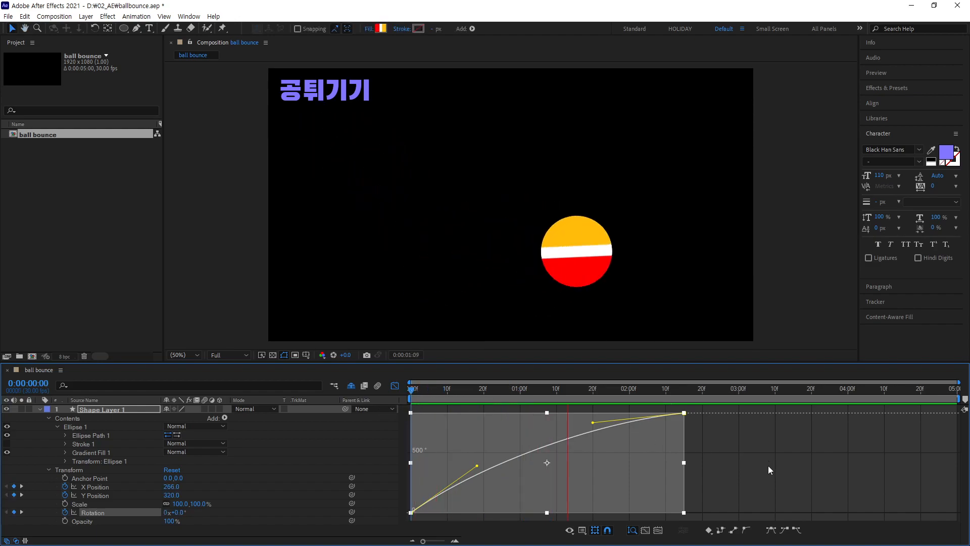